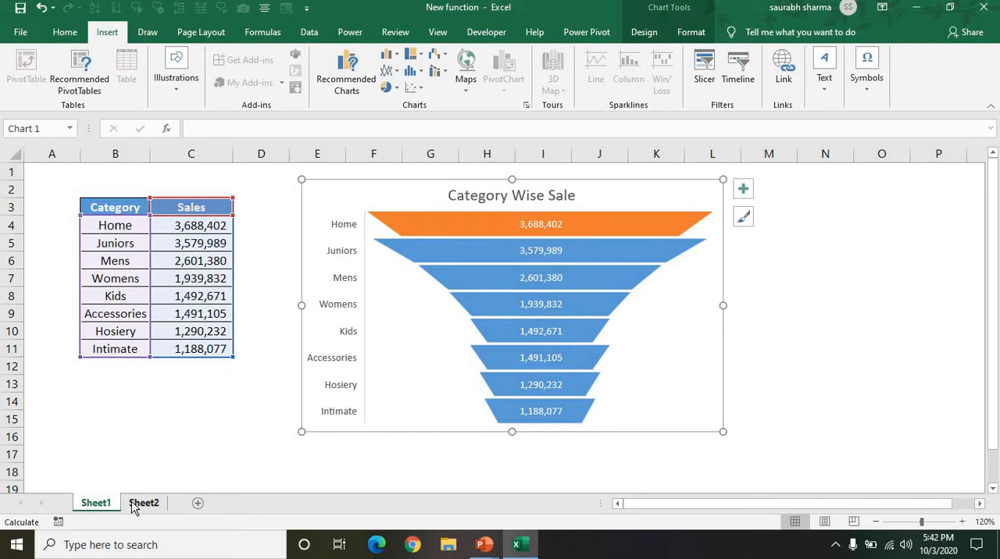
Step: Insert a Funnel chart from the Category and Sales table on Sheet2
{"action": "left_click", "coordinate": [135, 508]}
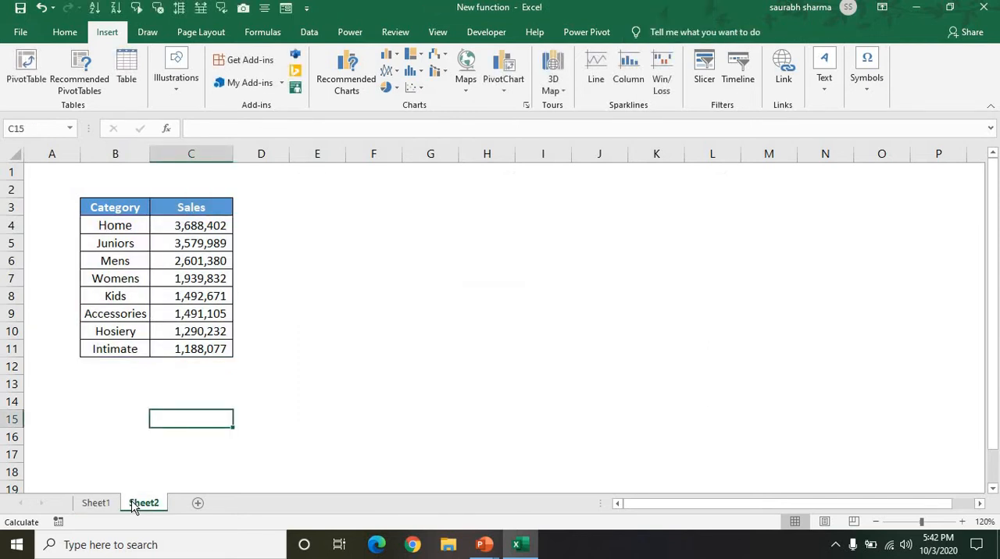
{"action": "left_click", "coordinate": [142, 290]}
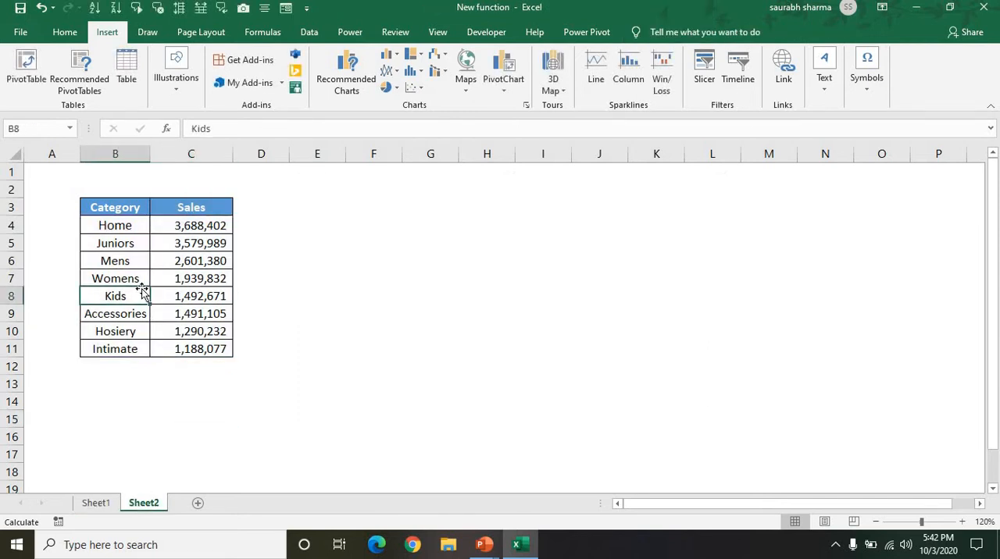
{"action": "left_click", "coordinate": [196, 264]}
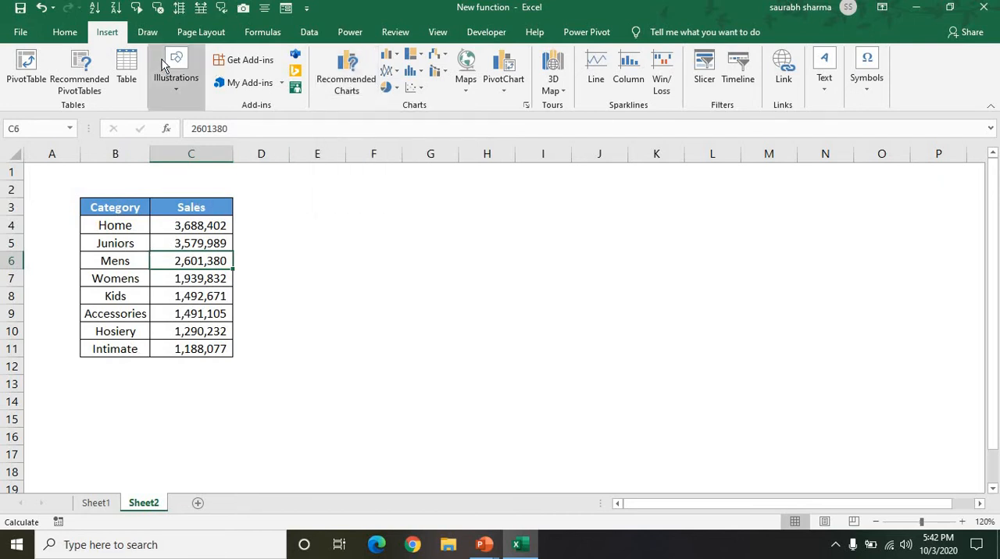
{"action": "left_click", "coordinate": [350, 84]}
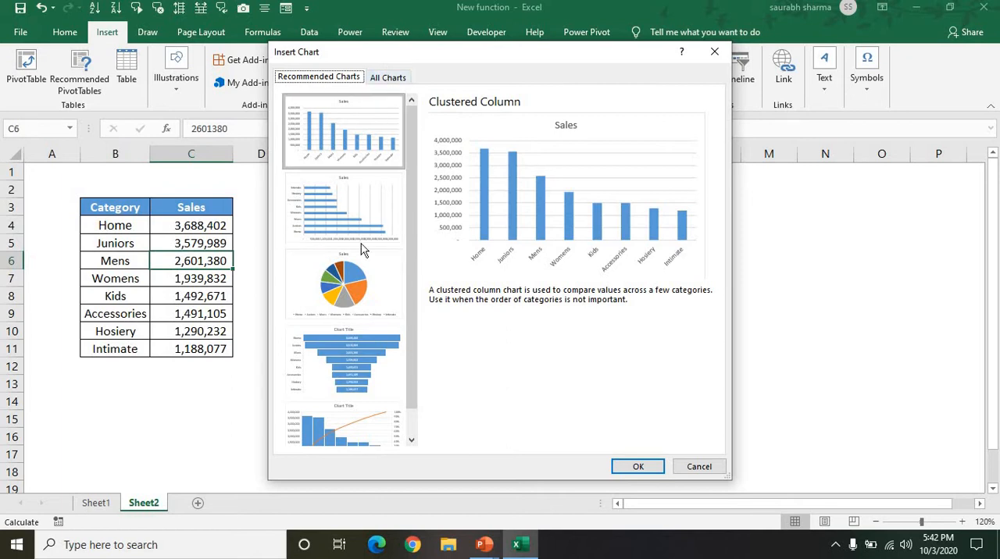
{"action": "left_click", "coordinate": [337, 390]}
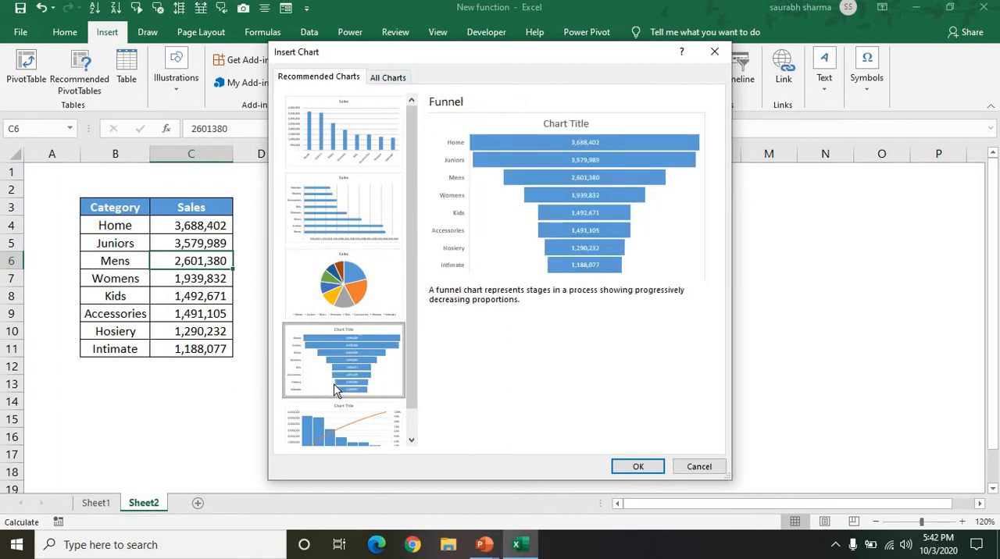
{"action": "left_click", "coordinate": [391, 81]}
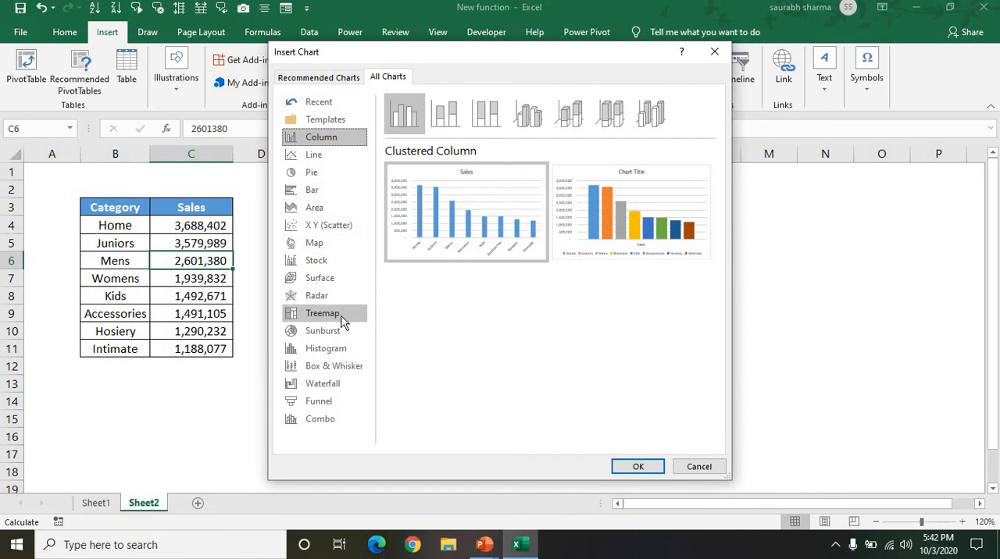
{"action": "left_click", "coordinate": [339, 407]}
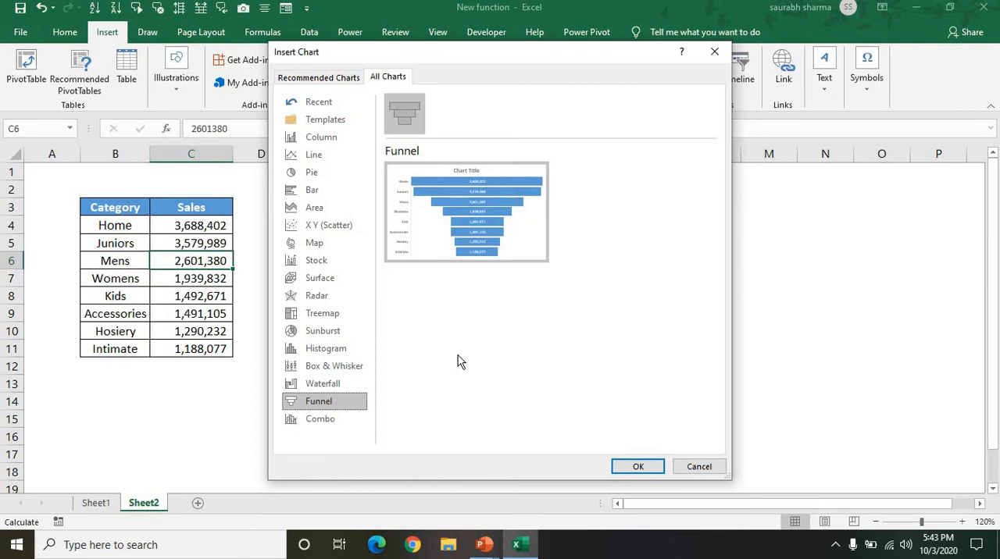
{"action": "left_click", "coordinate": [636, 469]}
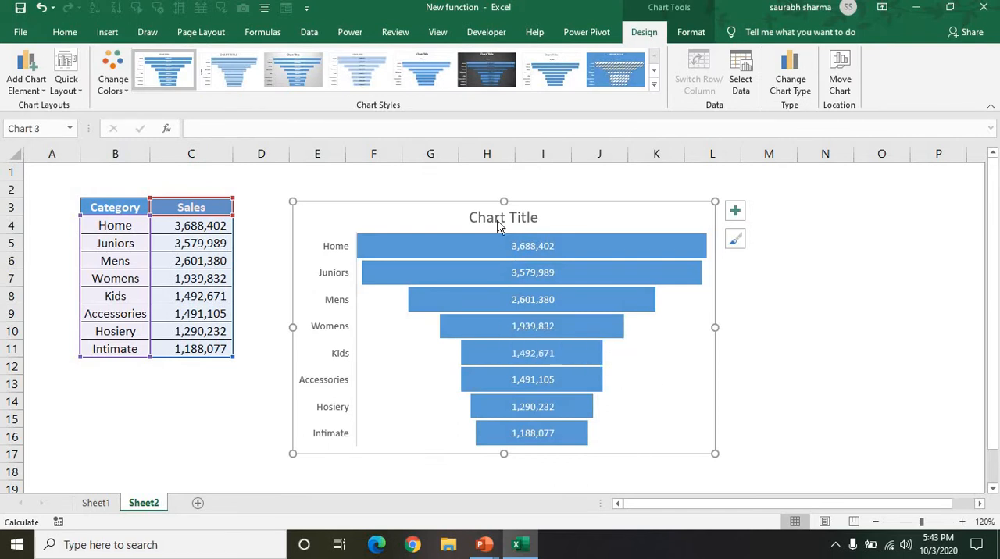
Step: Enlarge the funnel chart upward and to the right, to about 3.39 inches high and 5.75 inches wide
{"action": "left_click_drag", "start_coordinate": [291, 201], "coordinate": [291, 167]}
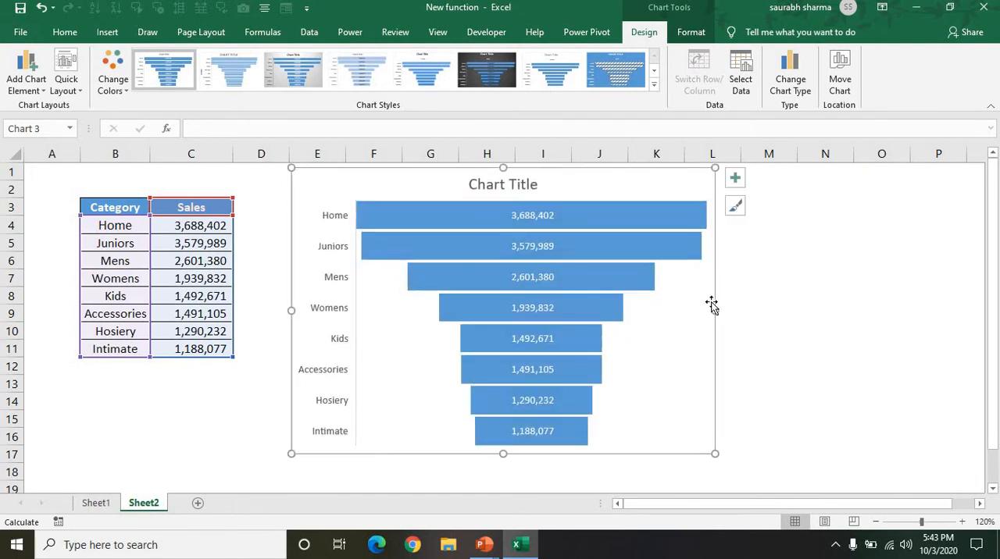
{"action": "left_click_drag", "start_coordinate": [714, 311], "coordinate": [777, 320]}
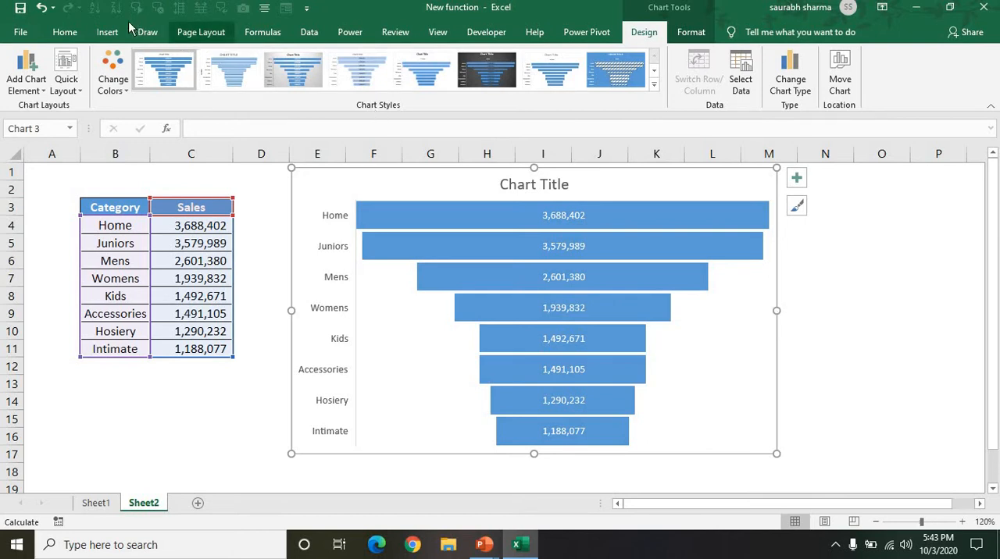
Step: Preview the available chart styles on the funnel chart
{"action": "left_click", "coordinate": [66, 33]}
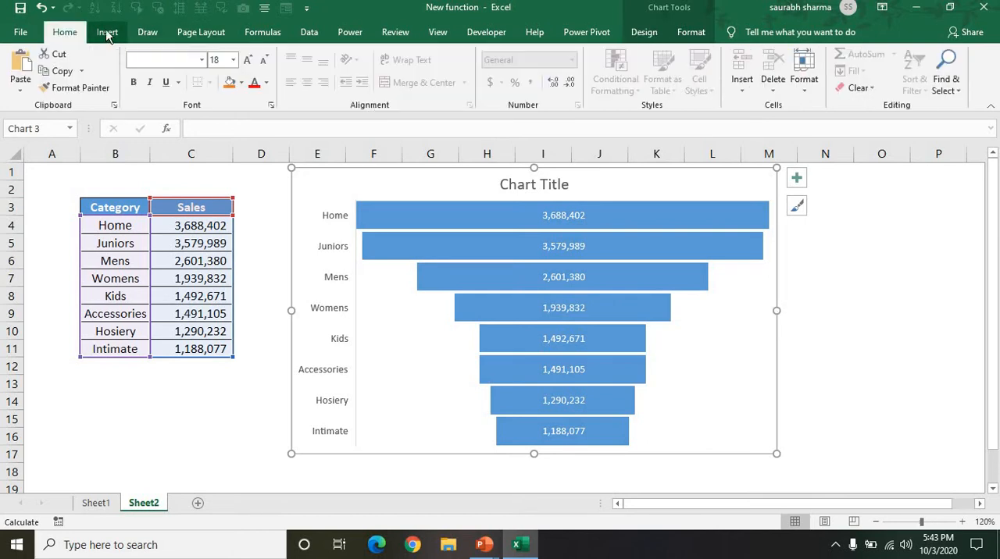
{"action": "left_click", "coordinate": [106, 33]}
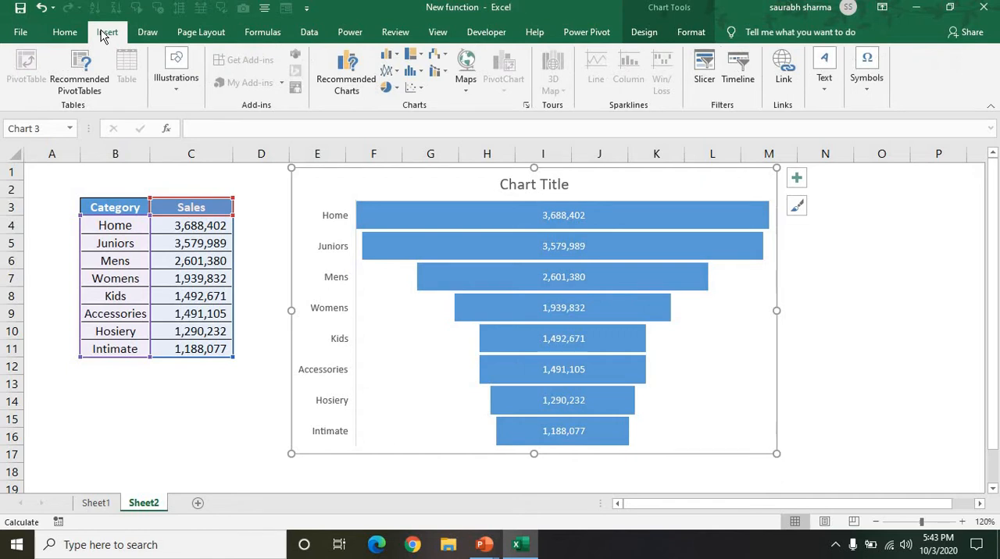
{"action": "left_click", "coordinate": [398, 220]}
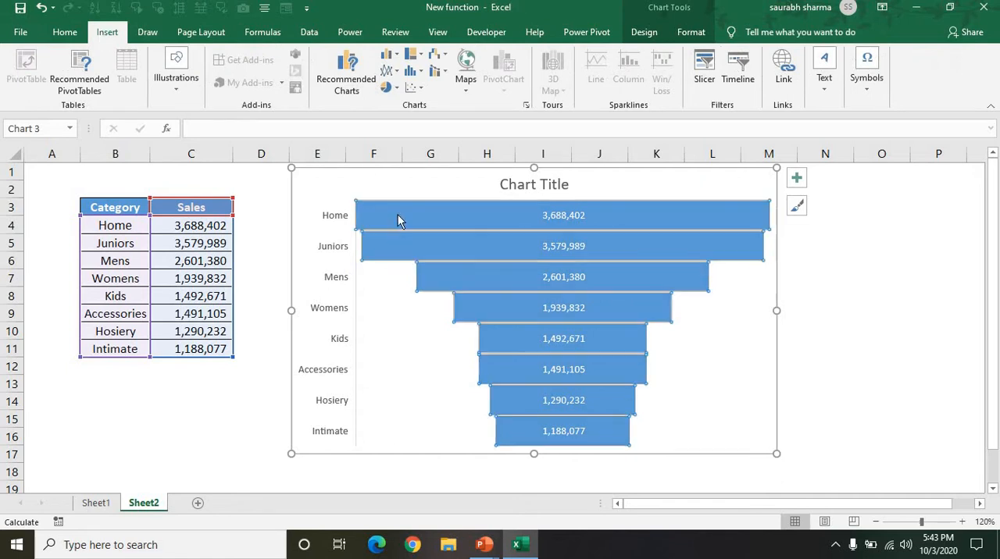
{"action": "left_click", "coordinate": [696, 39]}
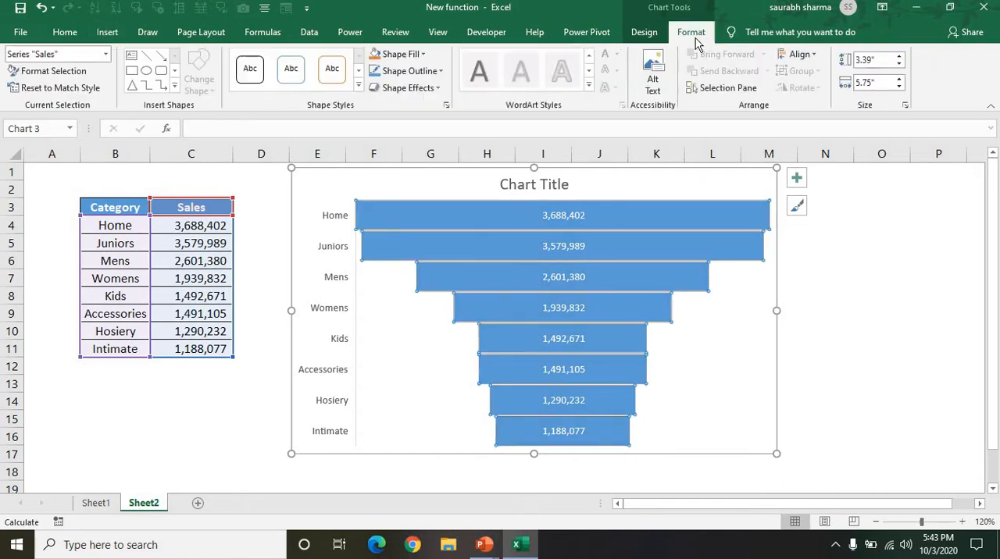
{"action": "left_click", "coordinate": [647, 36]}
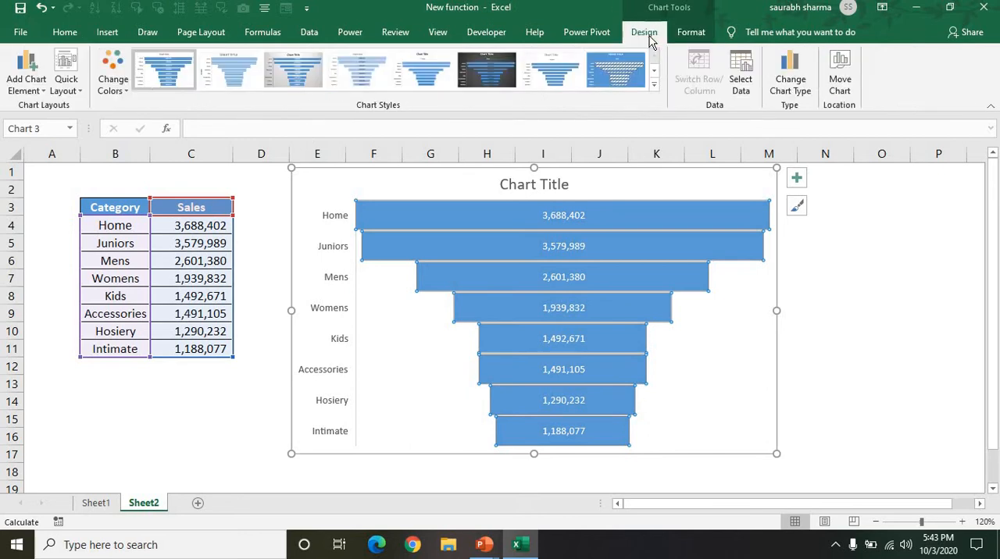
{"action": "left_click", "coordinate": [657, 83]}
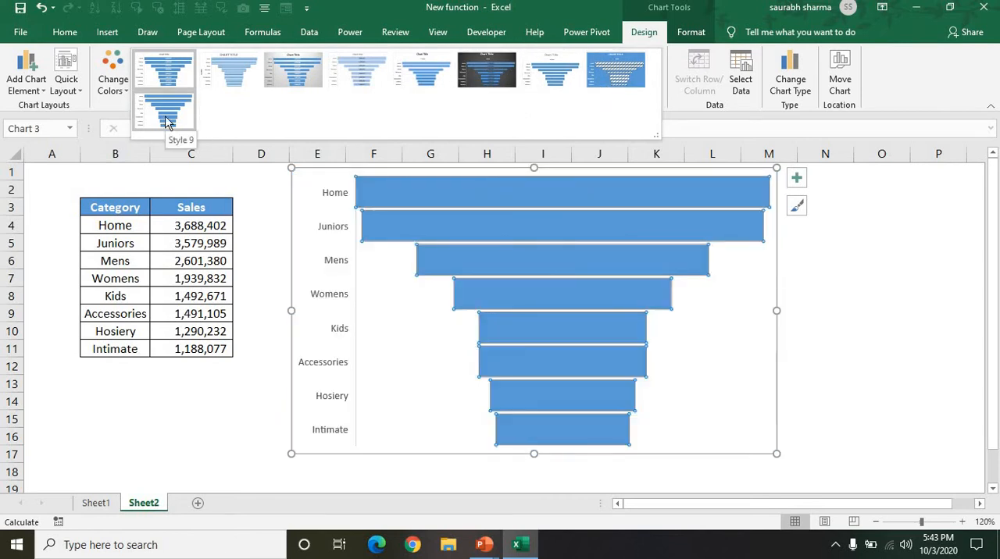
{"action": "left_click", "coordinate": [255, 262]}
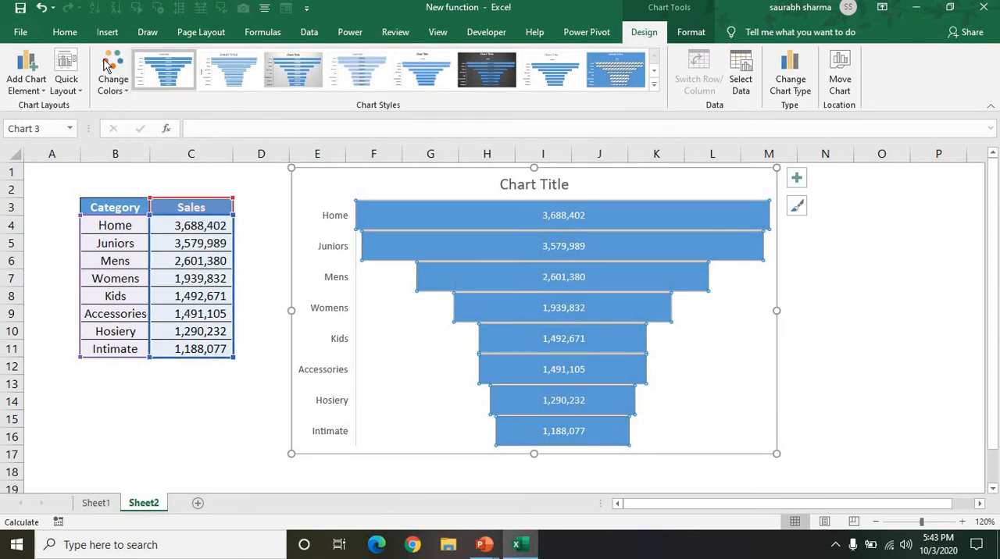
Step: Draw a rounded flowchart rectangle below the data table and adjust it to about 0.4 inches high and 3.55 inches wide
{"action": "left_click", "coordinate": [67, 35]}
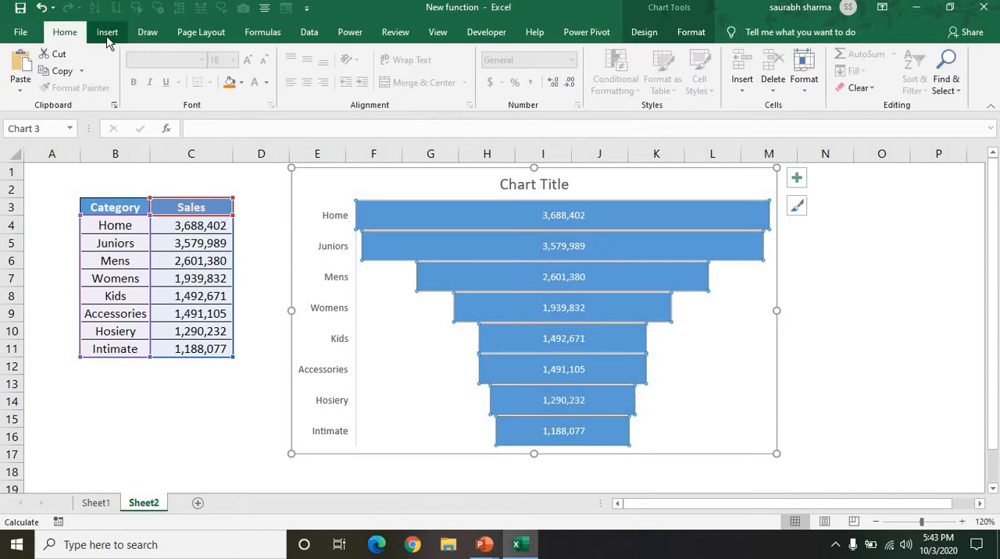
{"action": "left_click", "coordinate": [106, 35]}
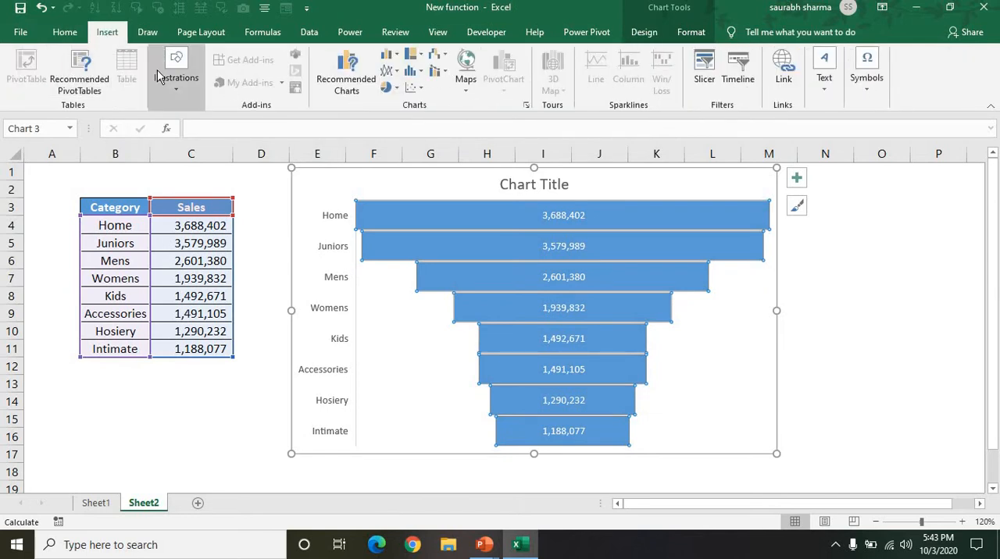
{"action": "left_click", "coordinate": [172, 177]}
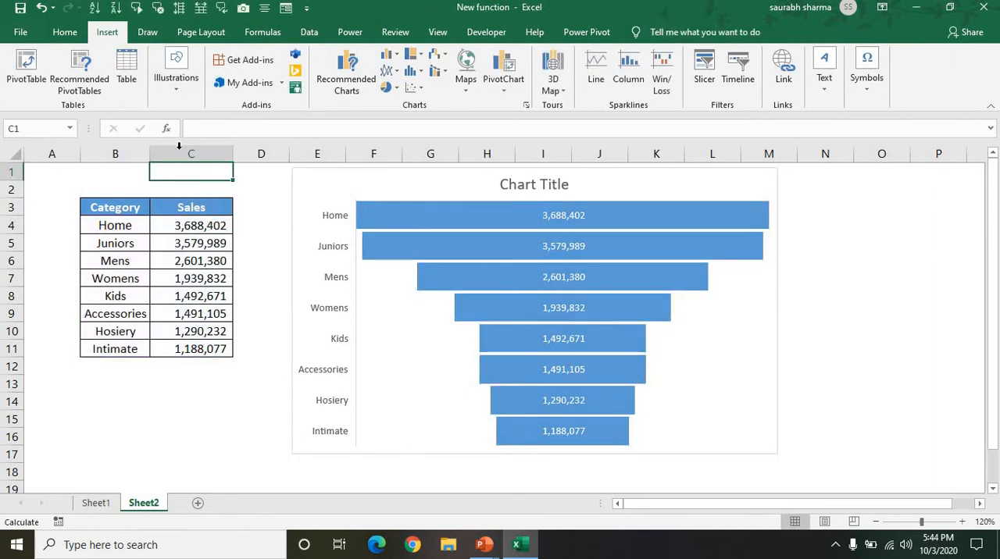
{"action": "left_click", "coordinate": [185, 94]}
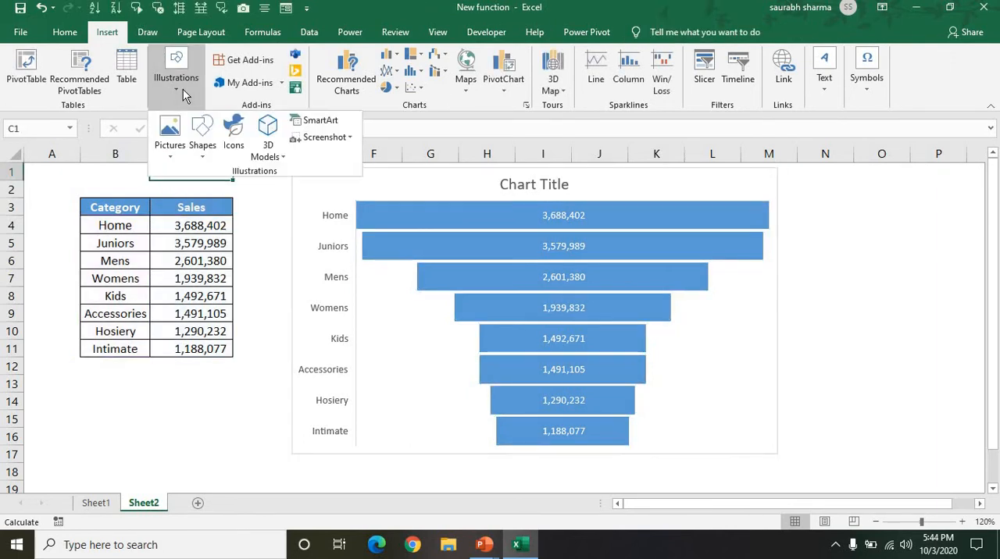
{"action": "left_click", "coordinate": [205, 145]}
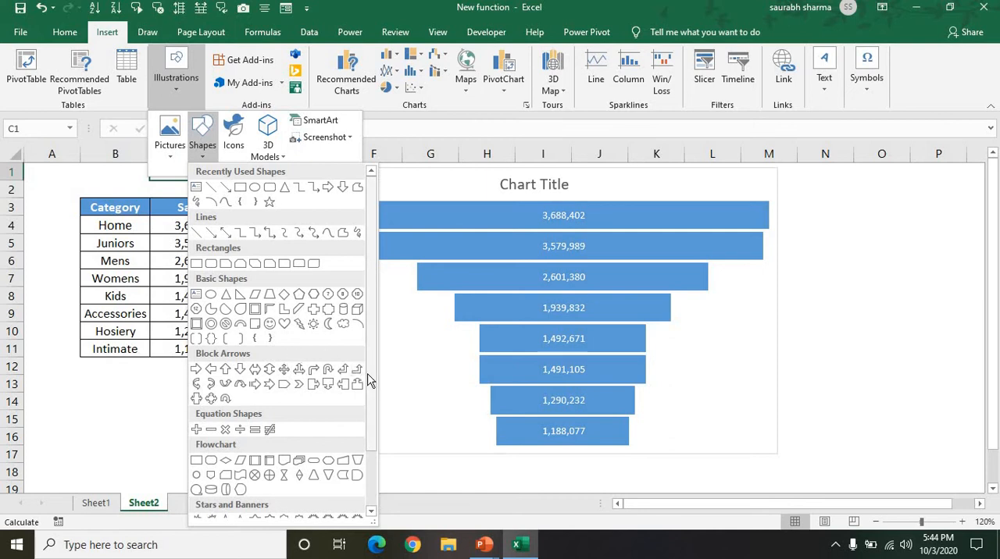
{"action": "scroll", "coordinate": [368, 379], "scroll_direction": "down", "scroll_amount": 2}
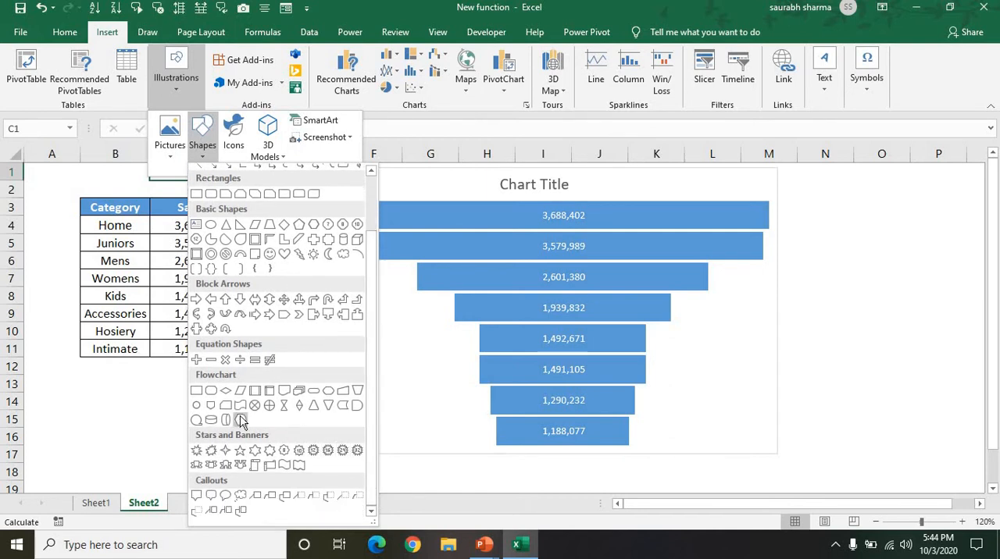
{"action": "left_click", "coordinate": [208, 390]}
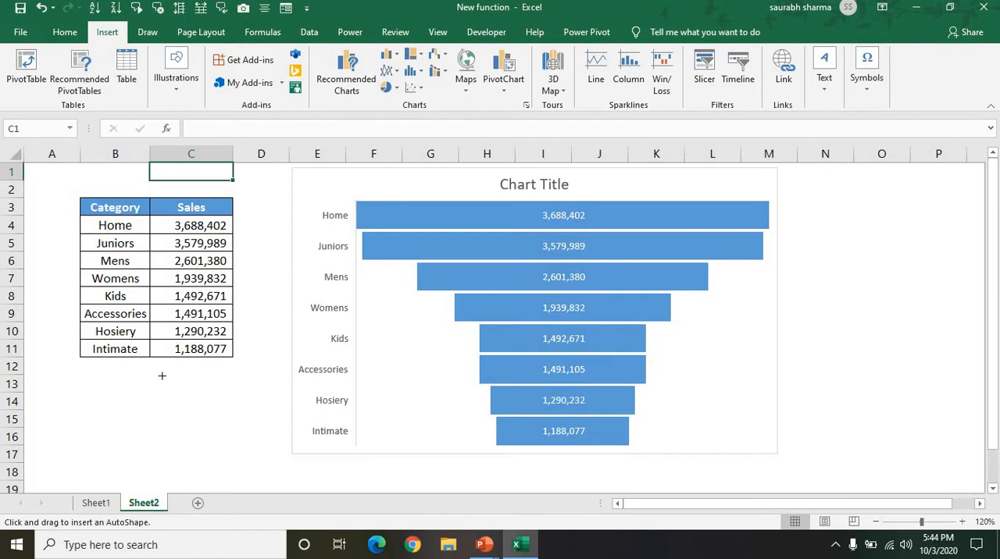
{"action": "mouse_move", "coordinate": [67, 382]}
{"action": "left_mouse_down"}
{"action": "mouse_move", "coordinate": [190, 418]}
{"action": "mouse_move", "coordinate": [361, 424]}
{"action": "left_mouse_up"}
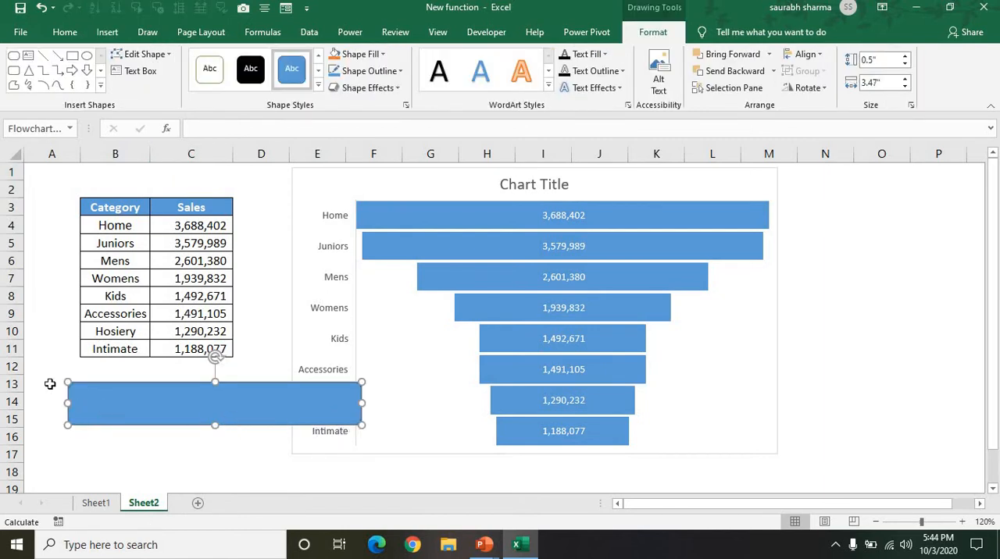
{"action": "left_click_drag", "start_coordinate": [116, 397], "coordinate": [36, 353]}
{"action": "left_click_drag", "start_coordinate": [141, 379], "coordinate": [141, 399]}
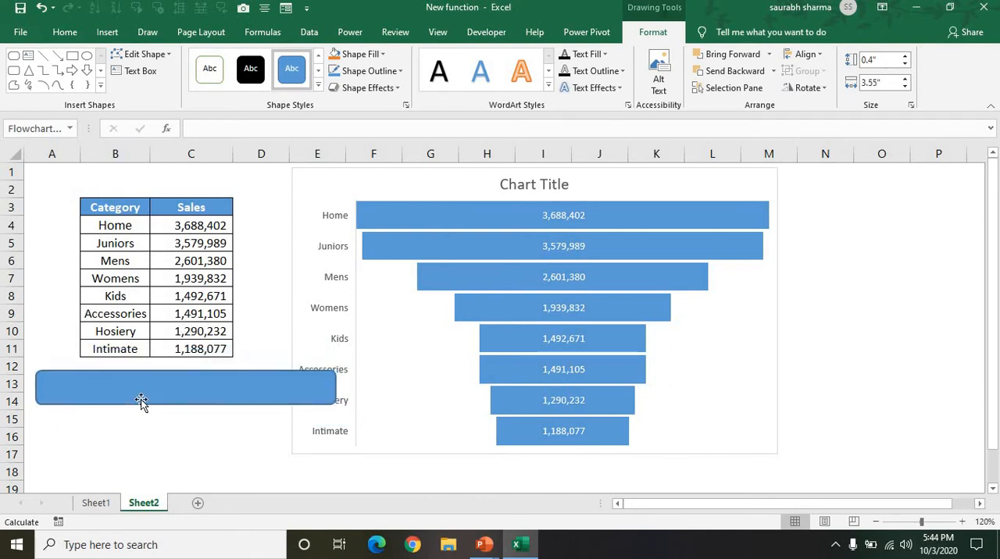
Step: Delete the rounded flowchart rectangle below the data table
{"action": "left_click", "coordinate": [140, 419]}
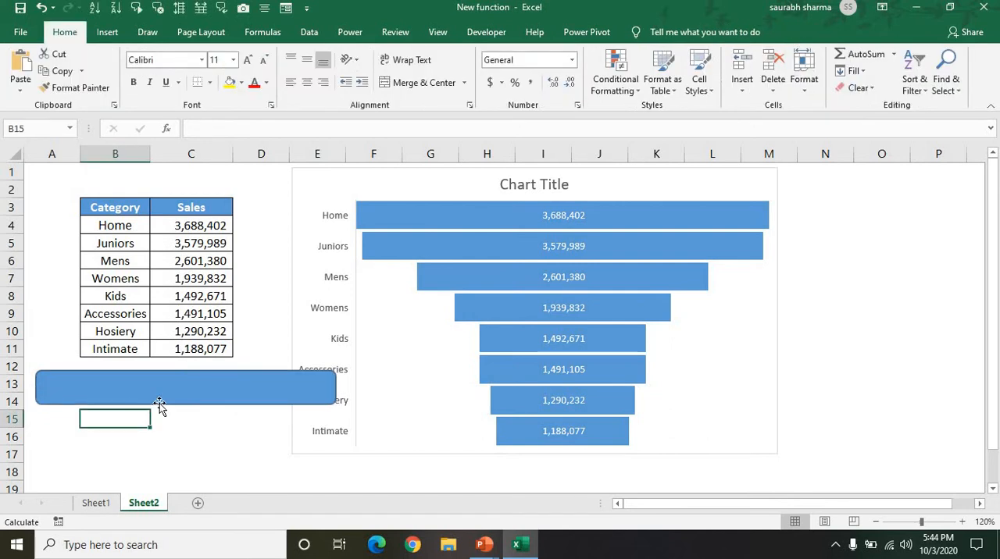
{"action": "left_click", "coordinate": [159, 403]}
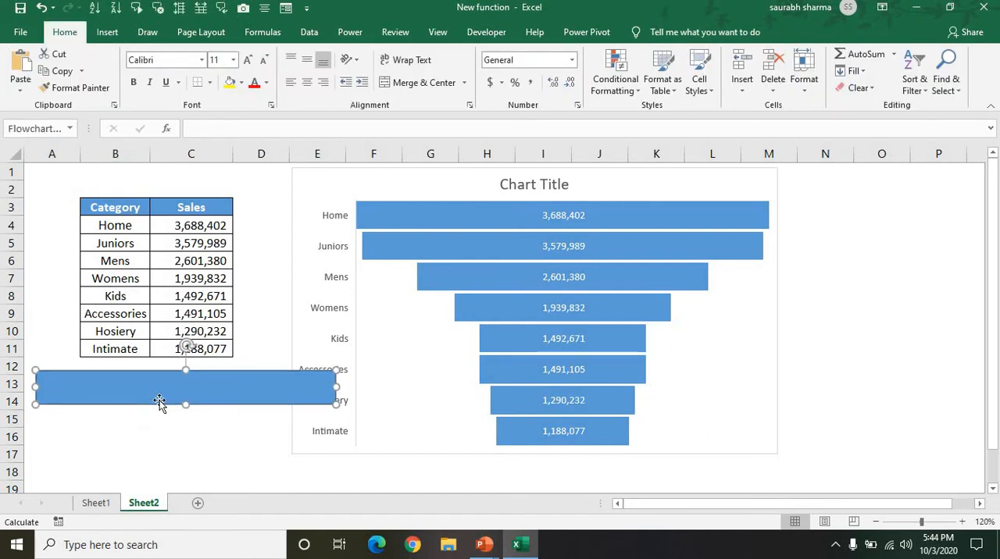
{"action": "mouse_move", "coordinate": [590, 218]}
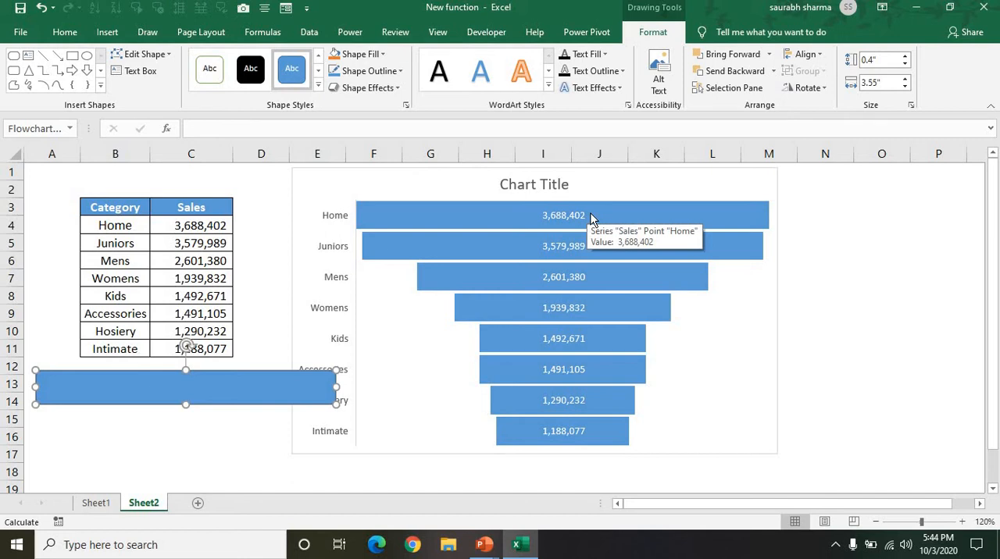
{"action": "key", "text": "Delete"}
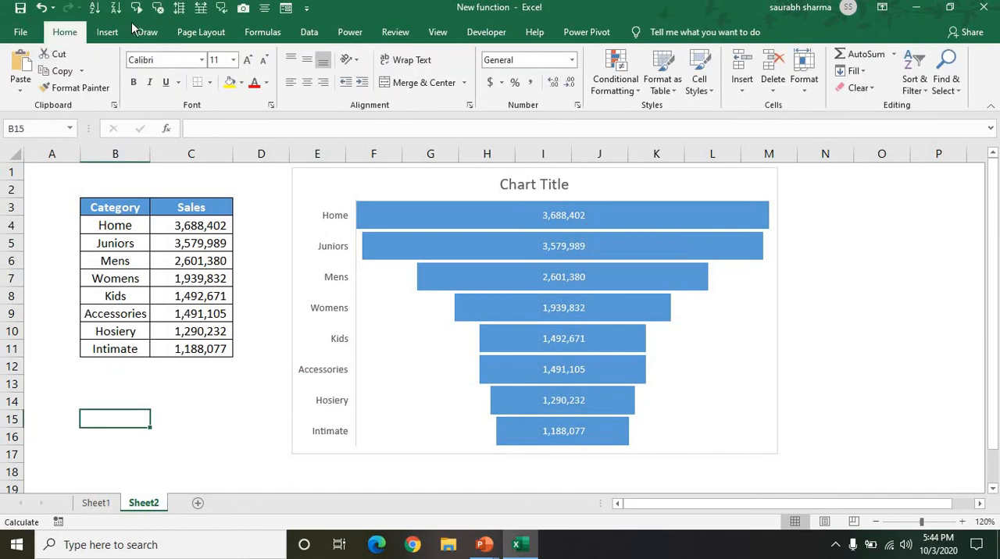
{"action": "left_click", "coordinate": [107, 32]}
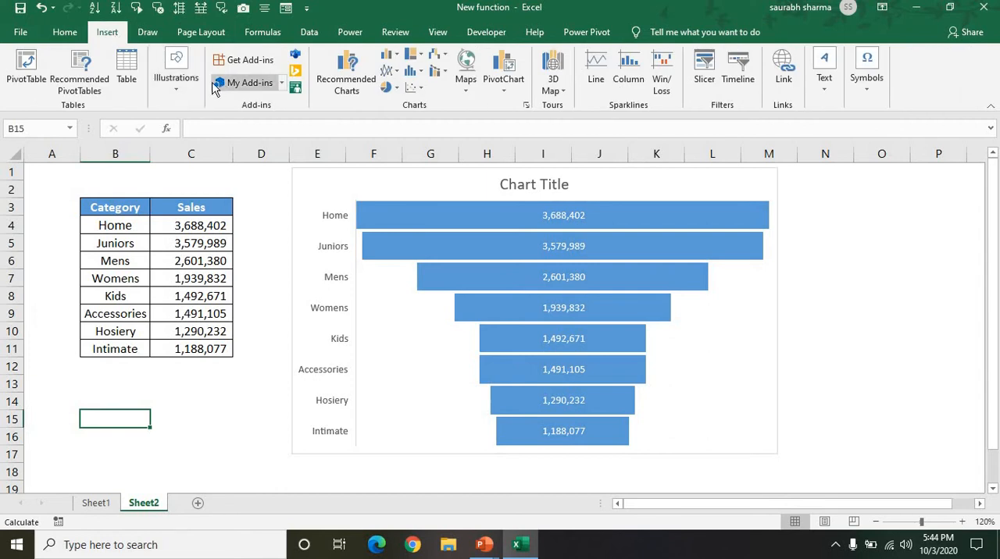
{"action": "left_click", "coordinate": [184, 84]}
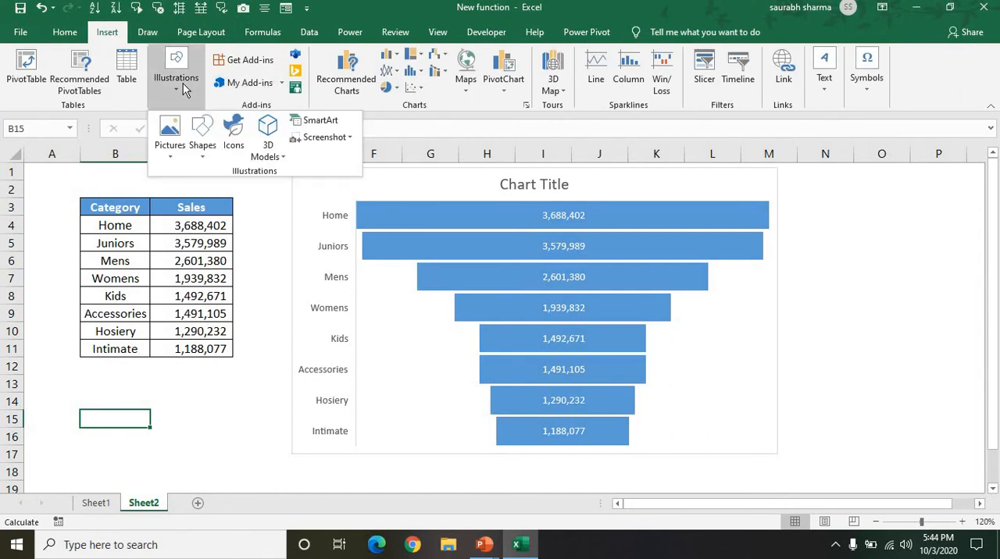
{"action": "left_click", "coordinate": [212, 147]}
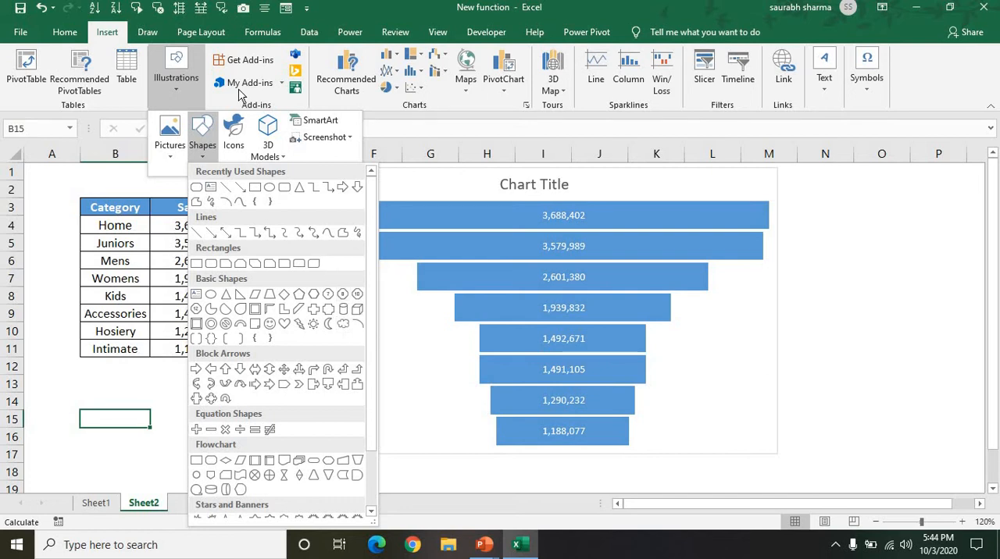
{"action": "key", "text": "Escape"}
{"action": "key", "text": "Escape"}
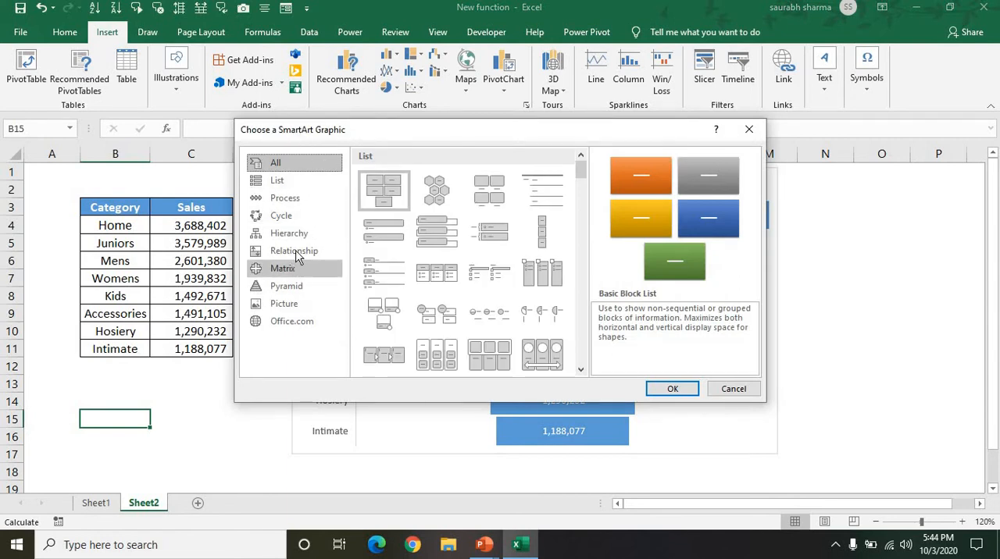
Step: Browse the SmartArt graphic categories, such as Pyramid, Matrix, Relationship, Hierarchy, Cycle and Process, for a layout resembling a funnel
{"action": "left_click", "coordinate": [299, 288]}
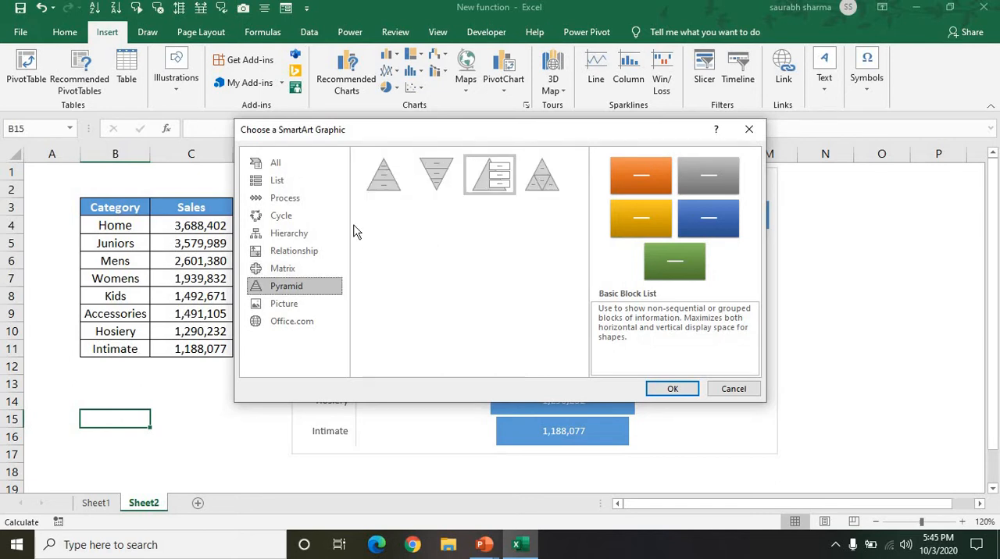
{"action": "left_click", "coordinate": [282, 274]}
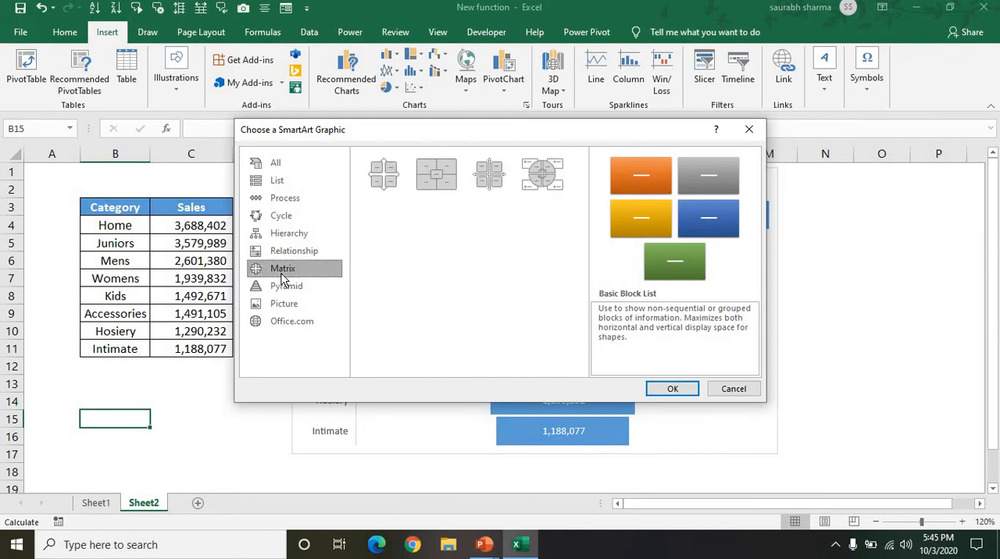
{"action": "left_click", "coordinate": [285, 259]}
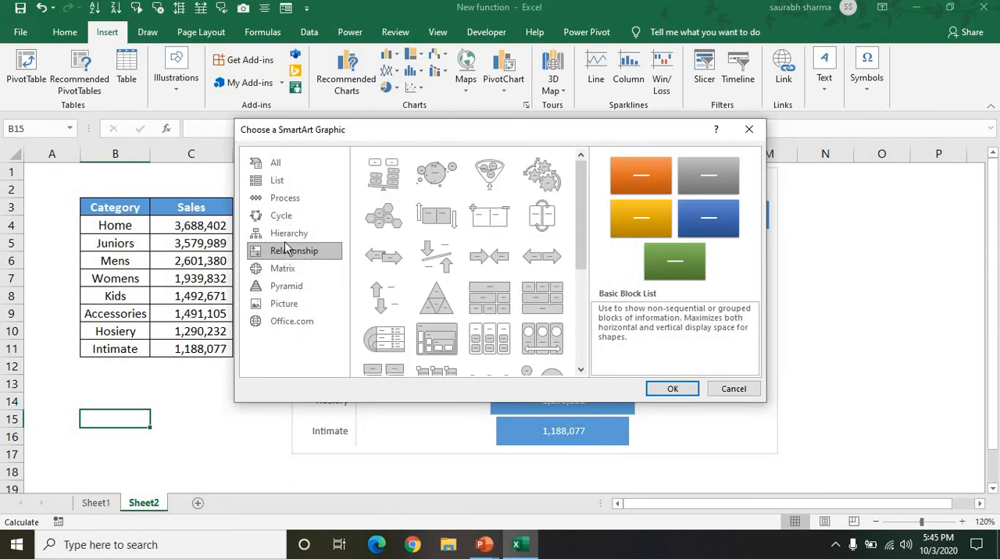
{"action": "left_click", "coordinate": [286, 239]}
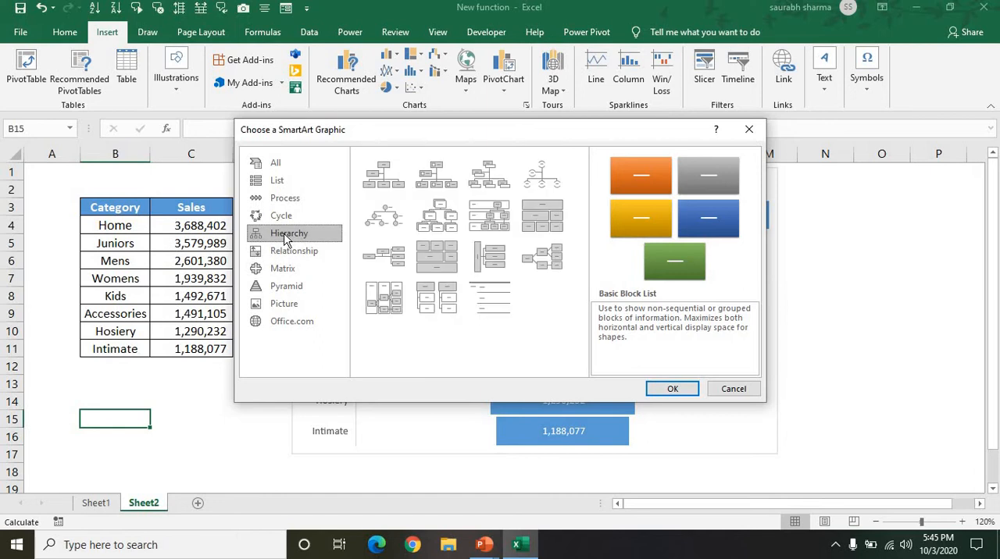
{"action": "left_click", "coordinate": [286, 225]}
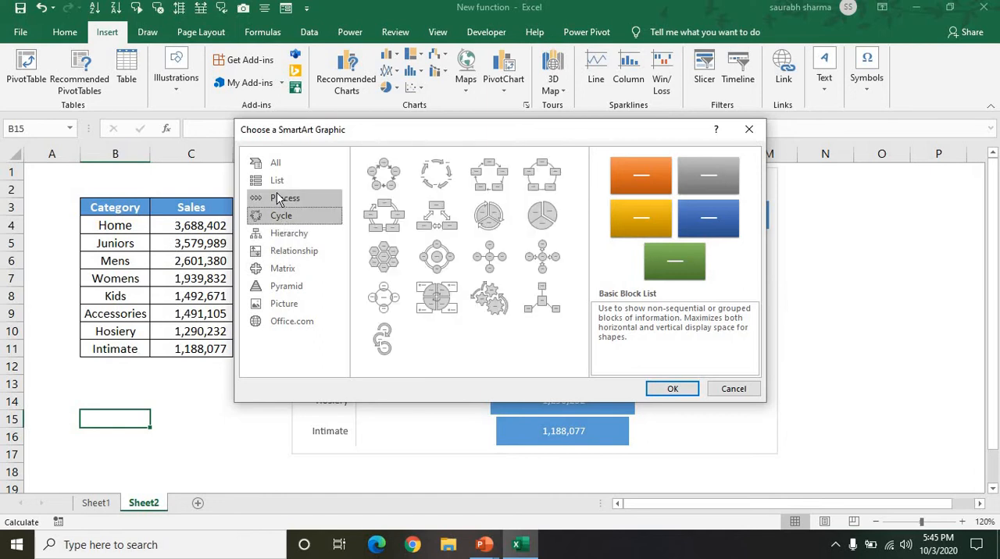
{"action": "left_click", "coordinate": [284, 200]}
{"action": "left_click", "coordinate": [277, 181]}
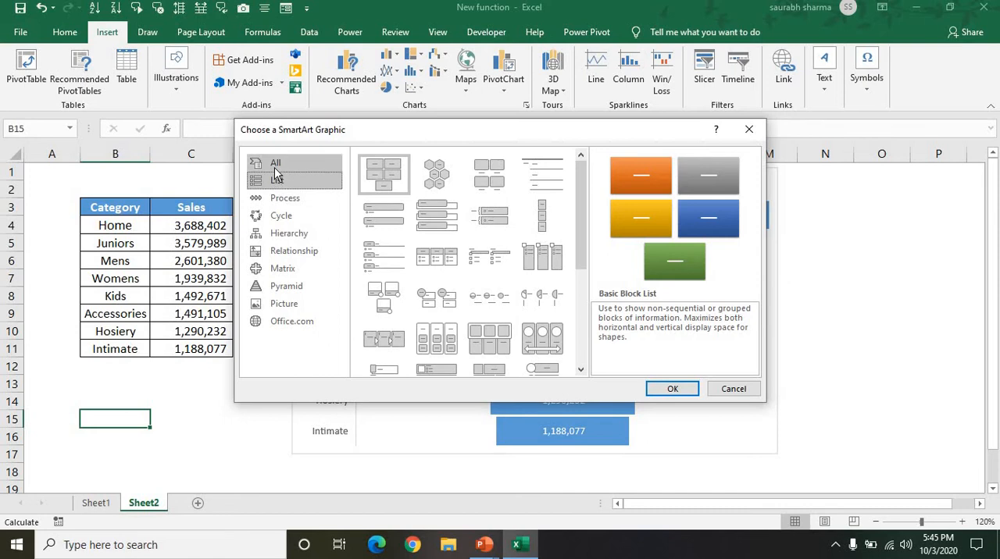
{"action": "left_click", "coordinate": [275, 165]}
{"action": "left_click", "coordinate": [284, 304]}
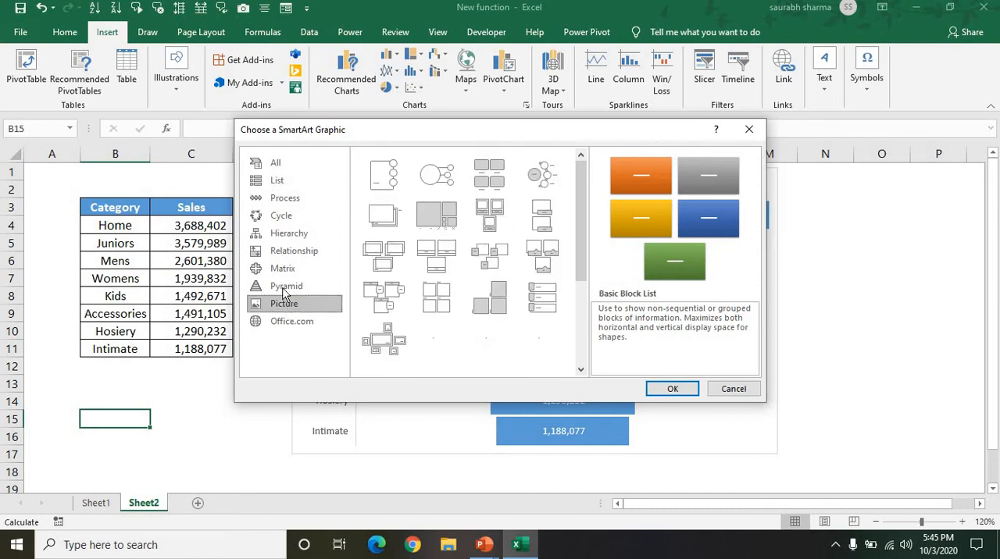
{"action": "left_click", "coordinate": [285, 288]}
{"action": "left_click", "coordinate": [284, 274]}
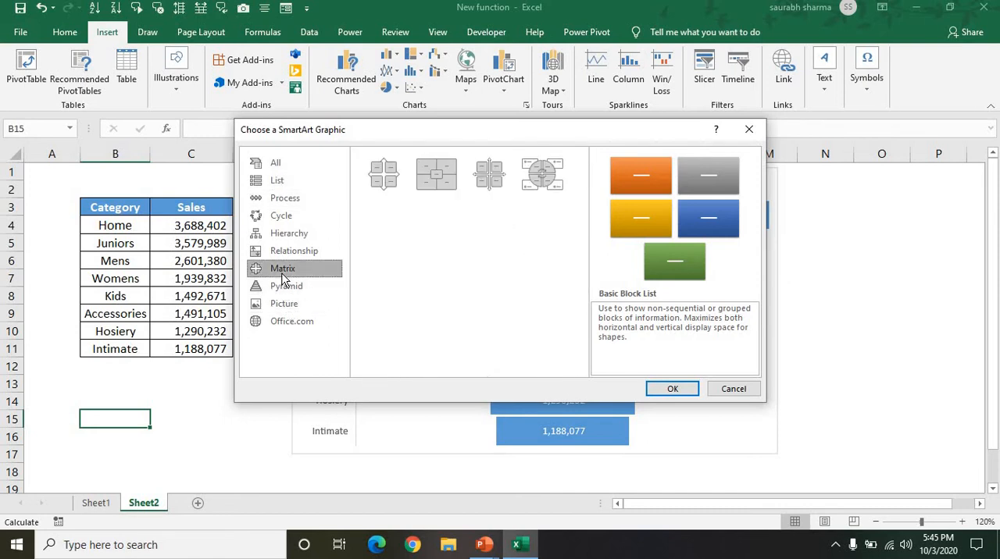
{"action": "left_click", "coordinate": [287, 250]}
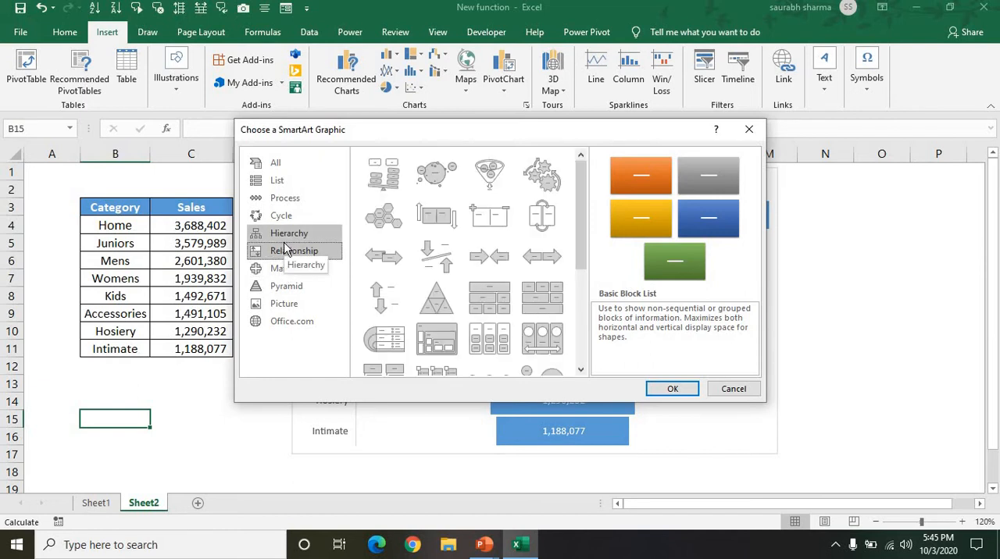
{"action": "scroll", "coordinate": [586, 368], "scroll_direction": "down", "scroll_amount": 5}
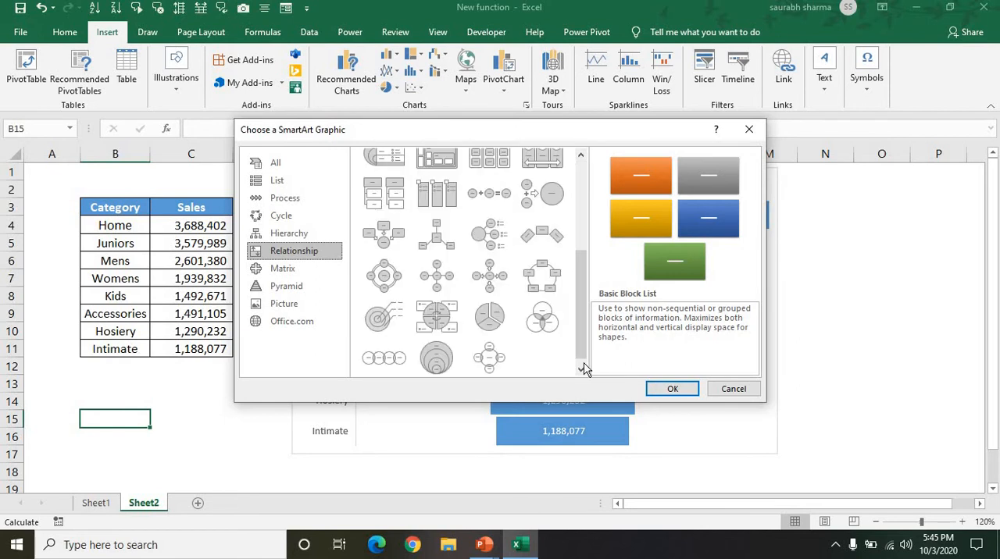
{"action": "left_click", "coordinate": [290, 224]}
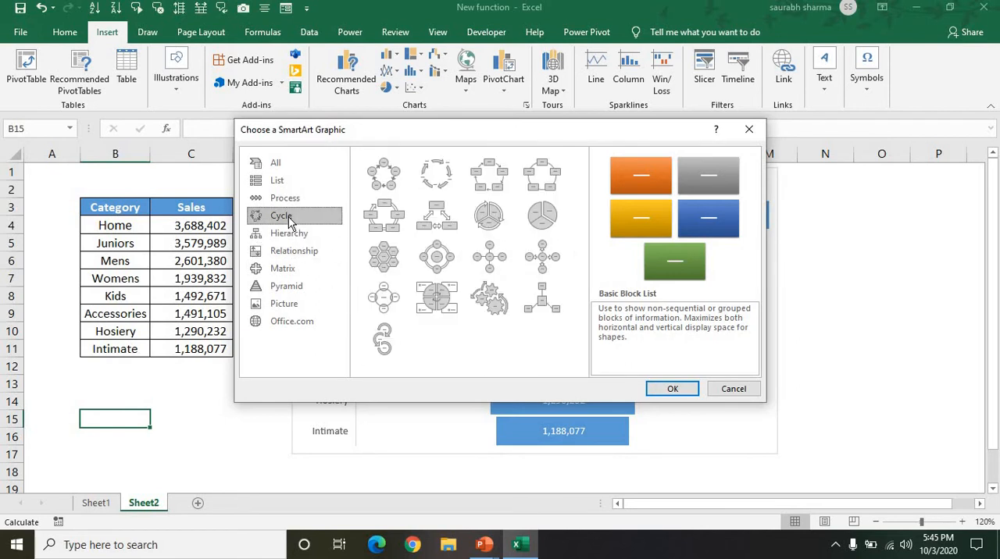
{"action": "left_click", "coordinate": [286, 204]}
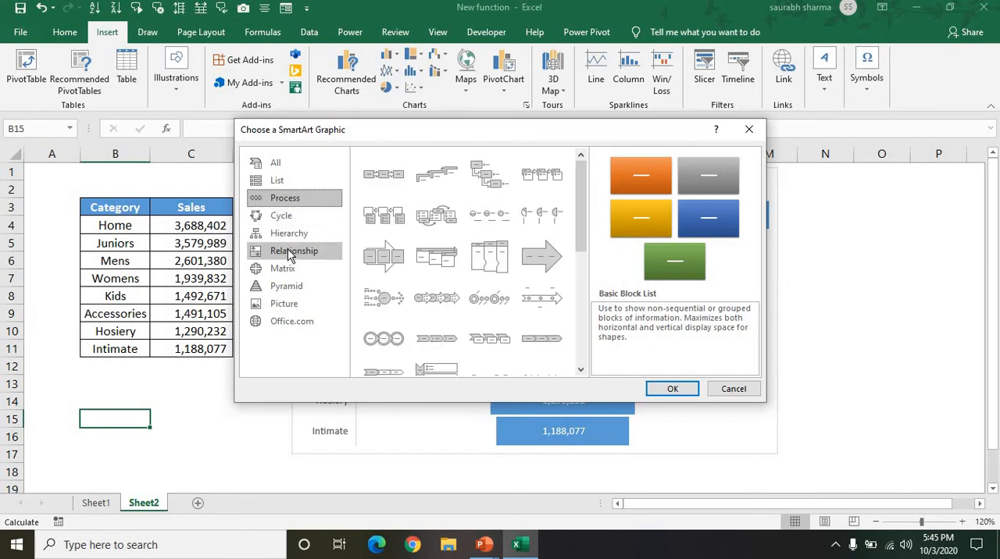
Step: Insert a Basic Pyramid SmartArt graphic from the Pyramid category
{"action": "left_click", "coordinate": [295, 293]}
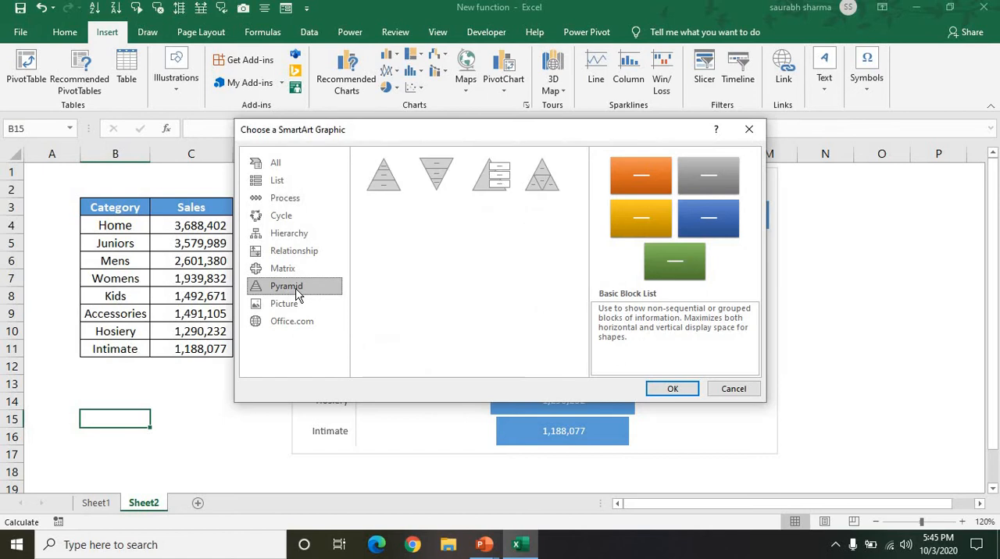
{"action": "left_click", "coordinate": [390, 180]}
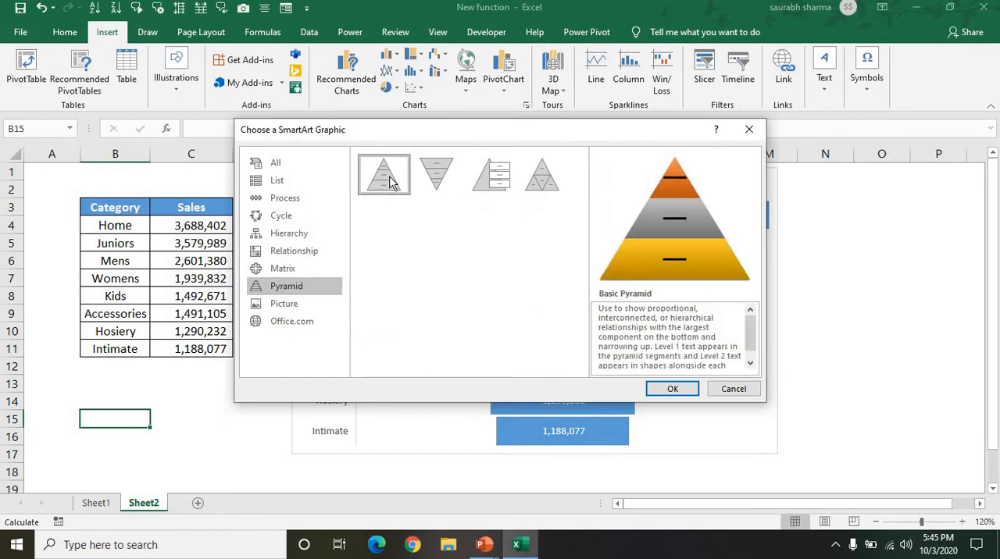
{"action": "left_click", "coordinate": [537, 176]}
{"action": "left_click", "coordinate": [385, 183]}
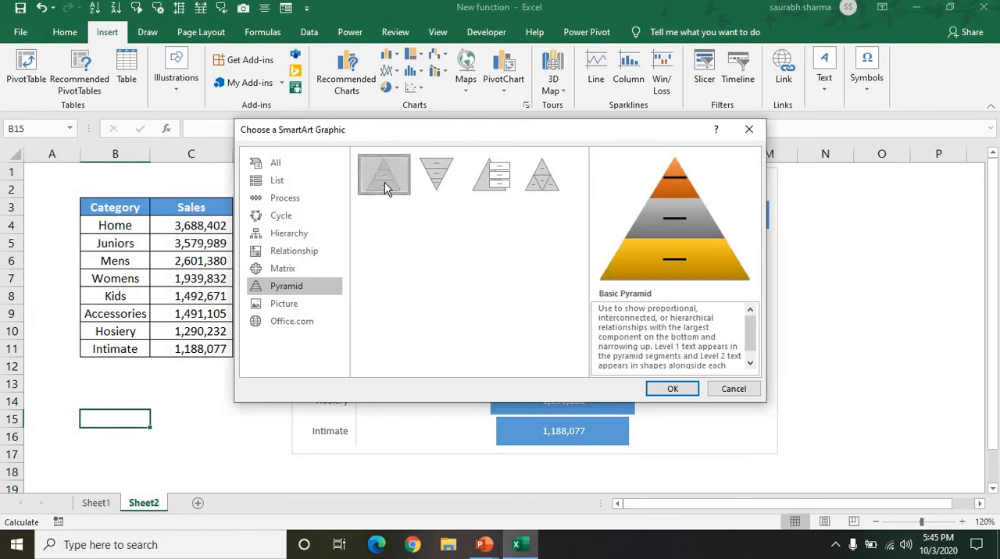
{"action": "left_click", "coordinate": [667, 388]}
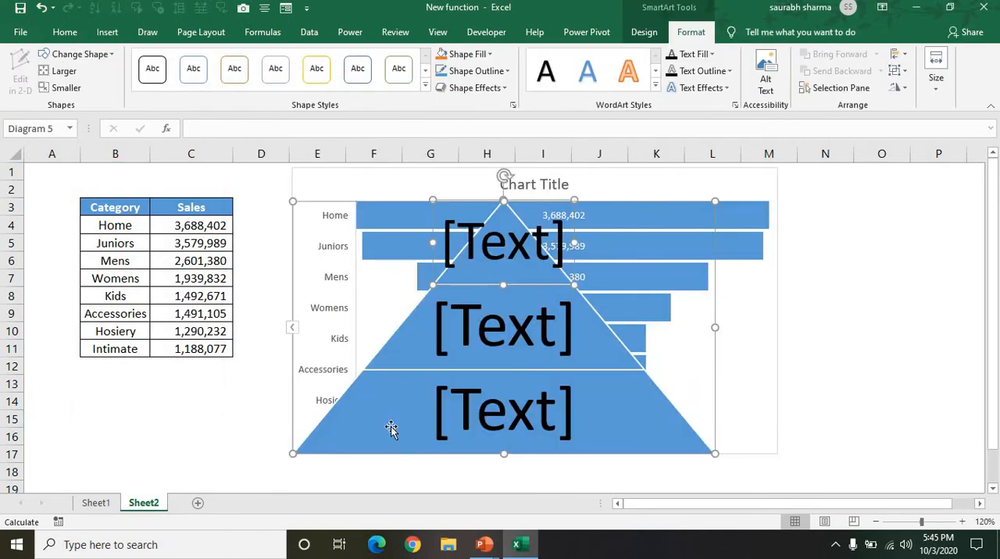
Step: Try to move the pyramid graphic off the funnel chart, and remove it from the sheet
{"action": "left_click_drag", "start_coordinate": [292, 434], "coordinate": [139, 453]}
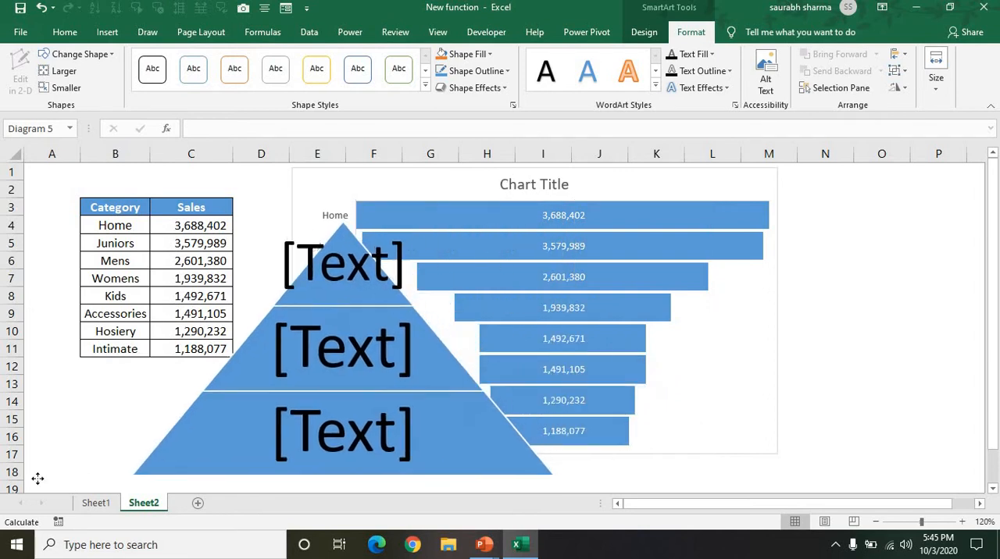
{"action": "left_click_drag", "start_coordinate": [38, 479], "coordinate": [7, 485]}
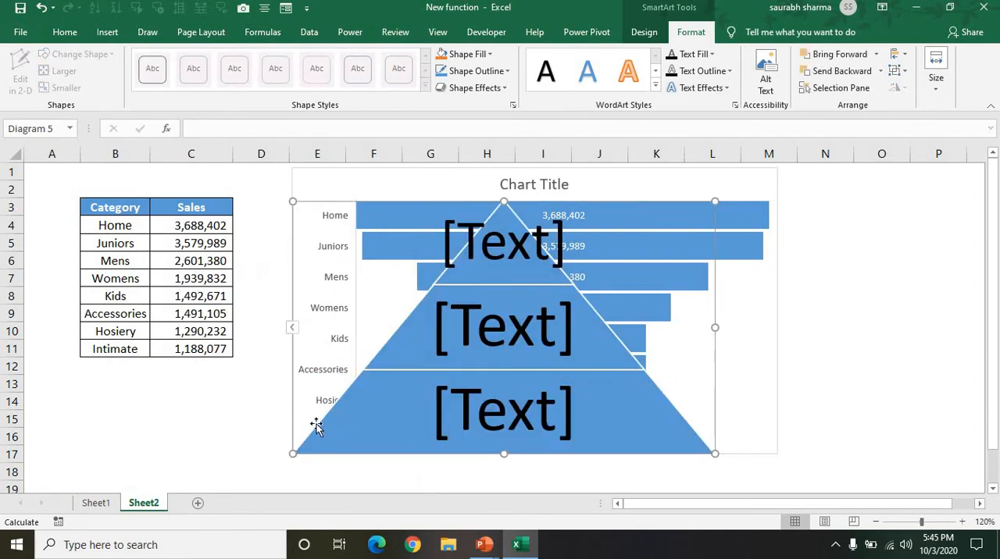
{"action": "left_click_drag", "start_coordinate": [316, 426], "coordinate": [360, 516]}
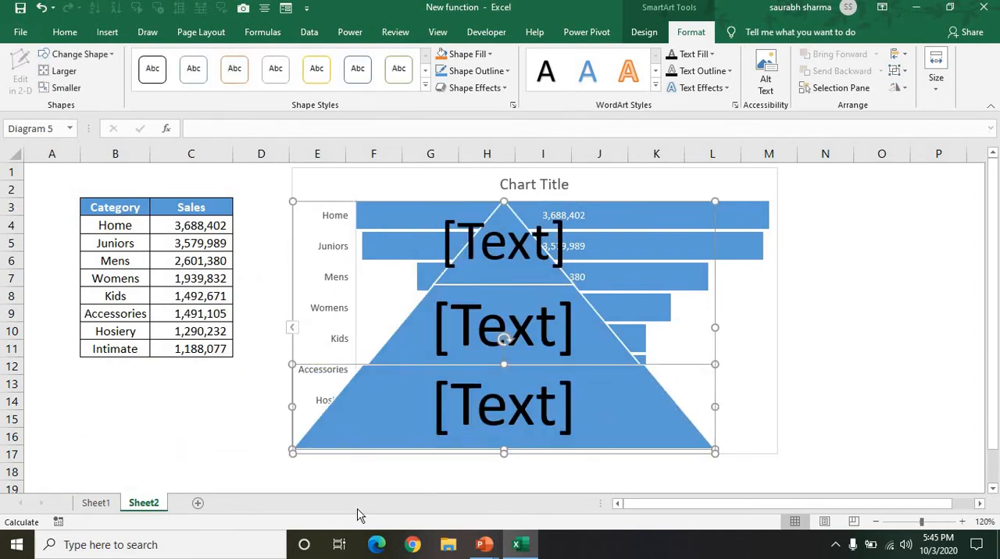
{"action": "key", "text": "Delete"}
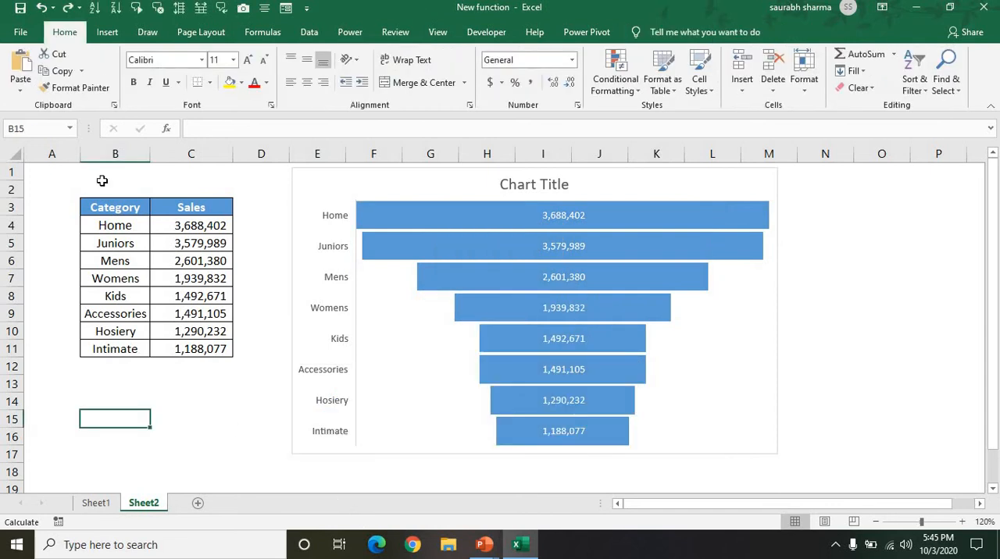
Step: Draw a rounded rectangle below the data table with fully rounded ends, about 0.41 inches high and 3.56 inches wide
{"action": "left_click", "coordinate": [107, 32]}
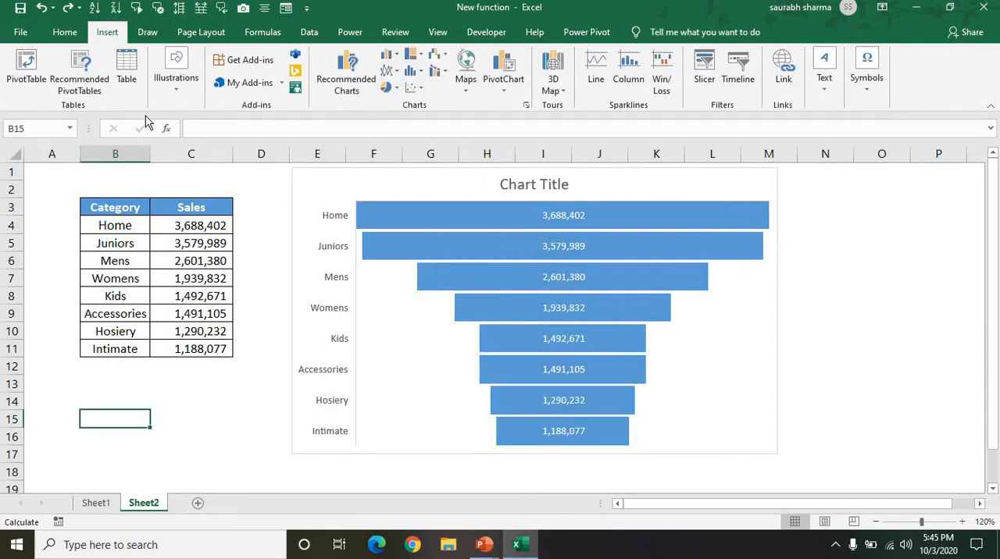
{"action": "left_click", "coordinate": [172, 86]}
{"action": "left_click", "coordinate": [202, 141]}
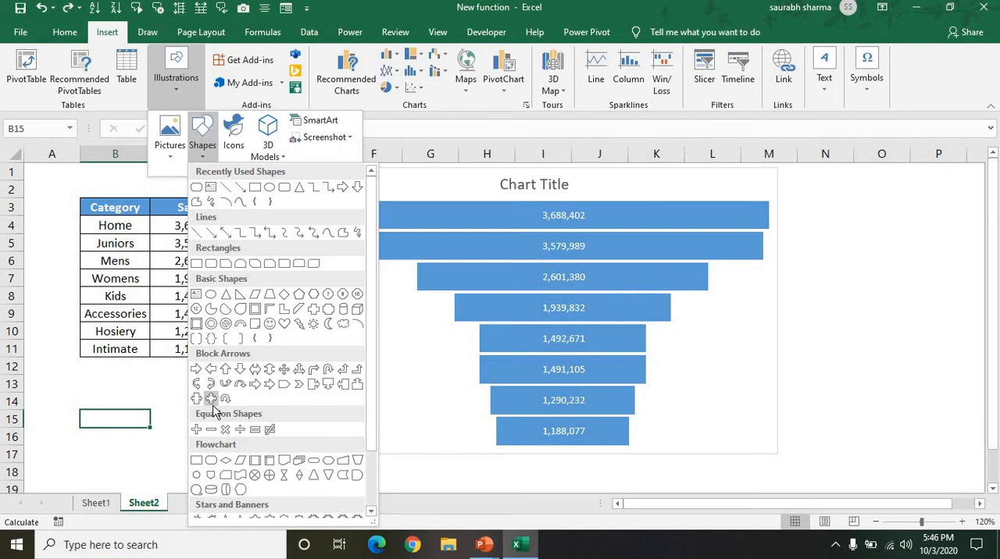
{"action": "left_click", "coordinate": [210, 264]}
{"action": "mouse_move", "coordinate": [67, 386]}
{"action": "left_mouse_down"}
{"action": "mouse_move", "coordinate": [368, 462]}
{"action": "mouse_move", "coordinate": [369, 446]}
{"action": "left_mouse_up"}
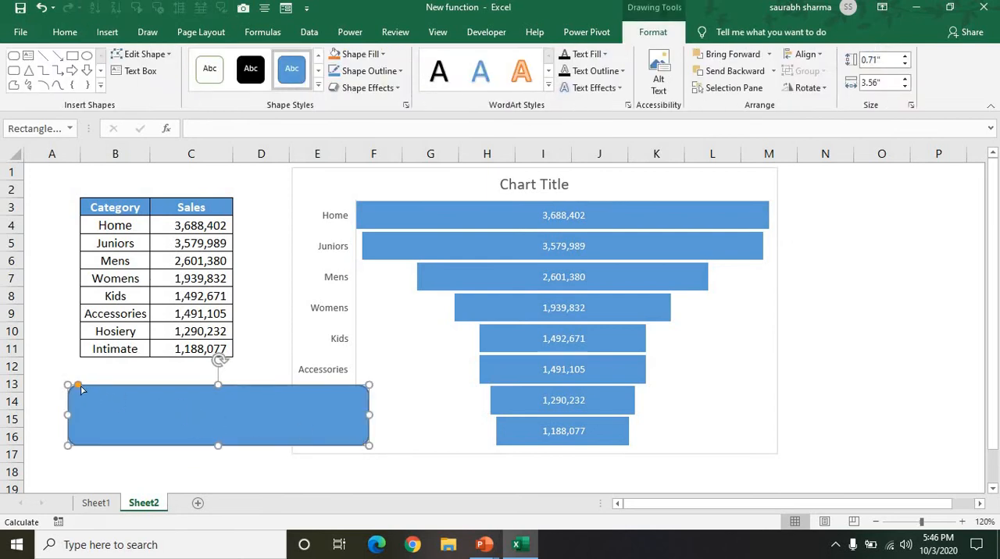
{"action": "left_click_drag", "start_coordinate": [81, 389], "coordinate": [149, 422]}
{"action": "left_click_drag", "start_coordinate": [218, 448], "coordinate": [178, 414]}
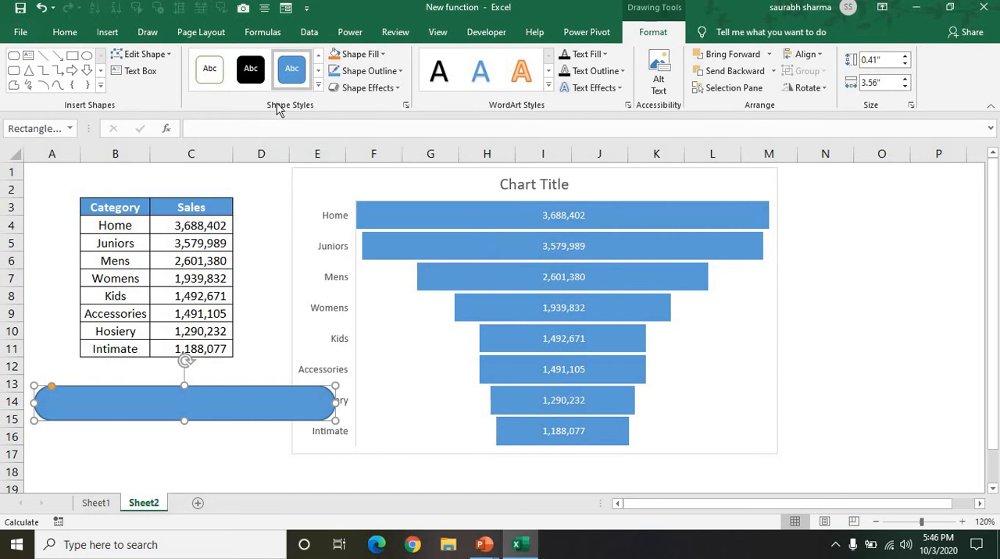
Step: Fill the rounded rectangle with orange and remove its outline
{"action": "left_click", "coordinate": [334, 58]}
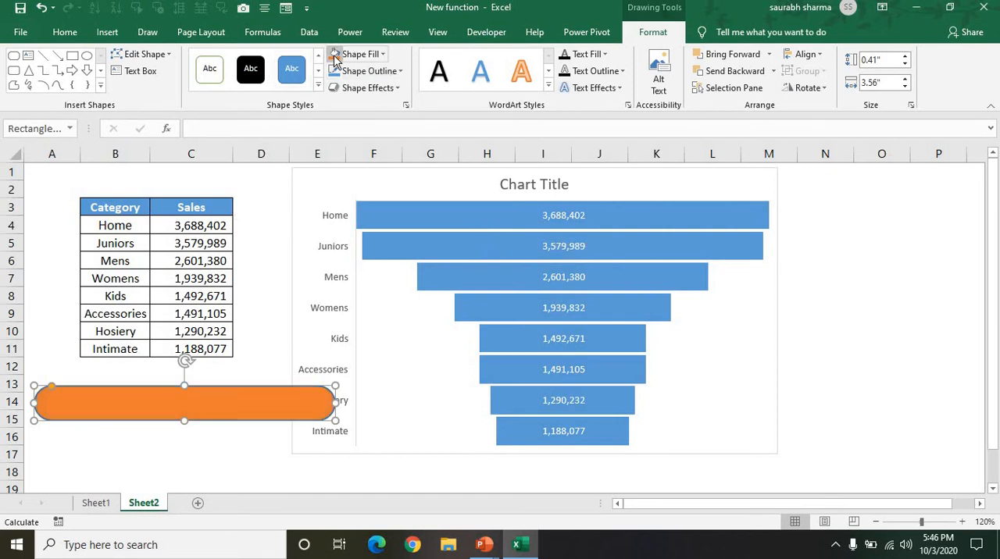
{"action": "left_click", "coordinate": [401, 73]}
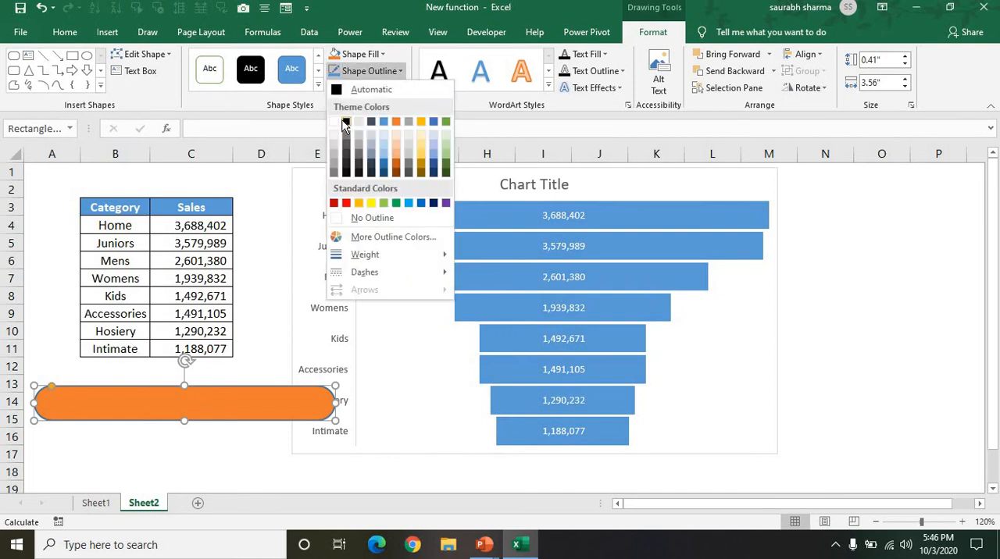
{"action": "left_click", "coordinate": [369, 218]}
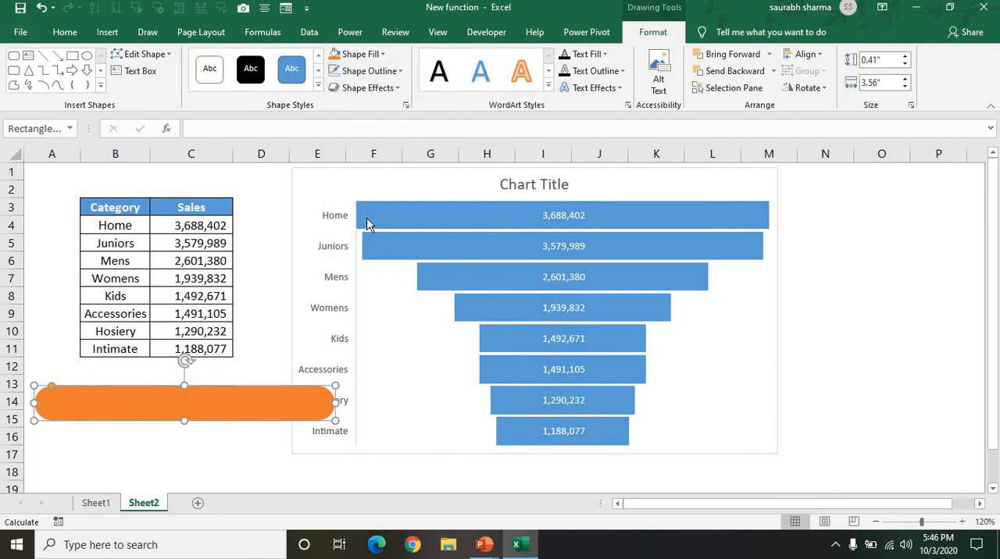
{"action": "left_click", "coordinate": [413, 342]}
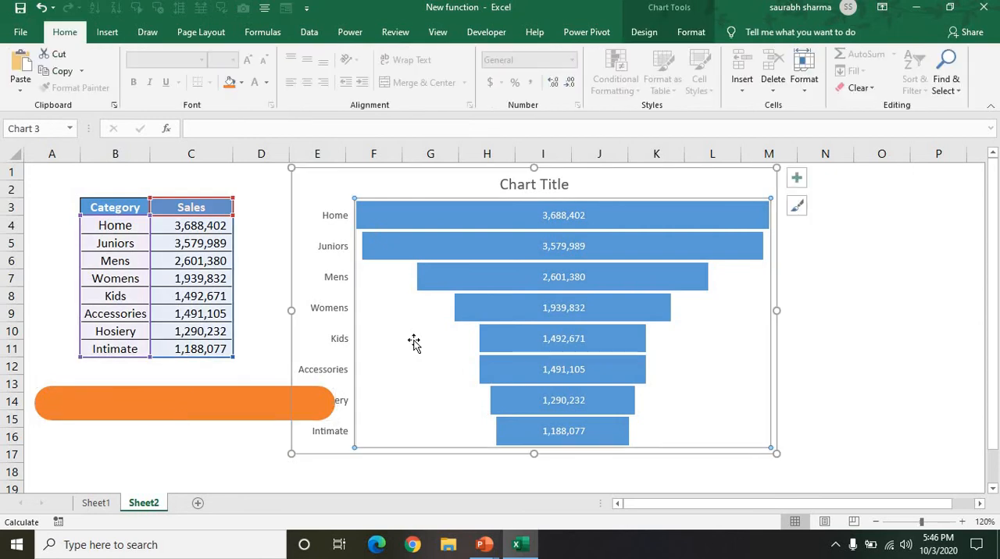
Step: Copy the orange rounded rectangle and apply it from the clipboard as a picture fill to the funnel chart's Home bar only
{"action": "left_click", "coordinate": [239, 408]}
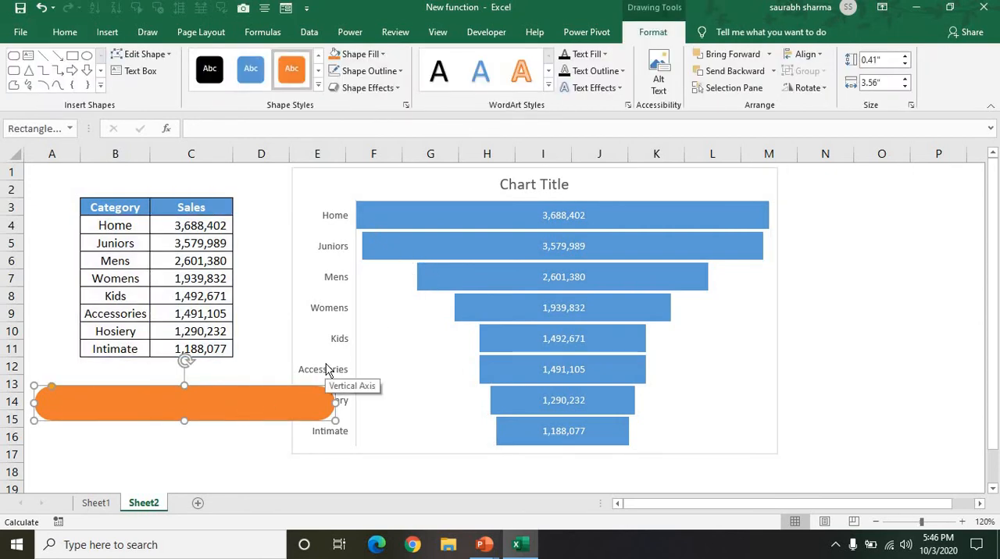
{"action": "left_click", "coordinate": [434, 186]}
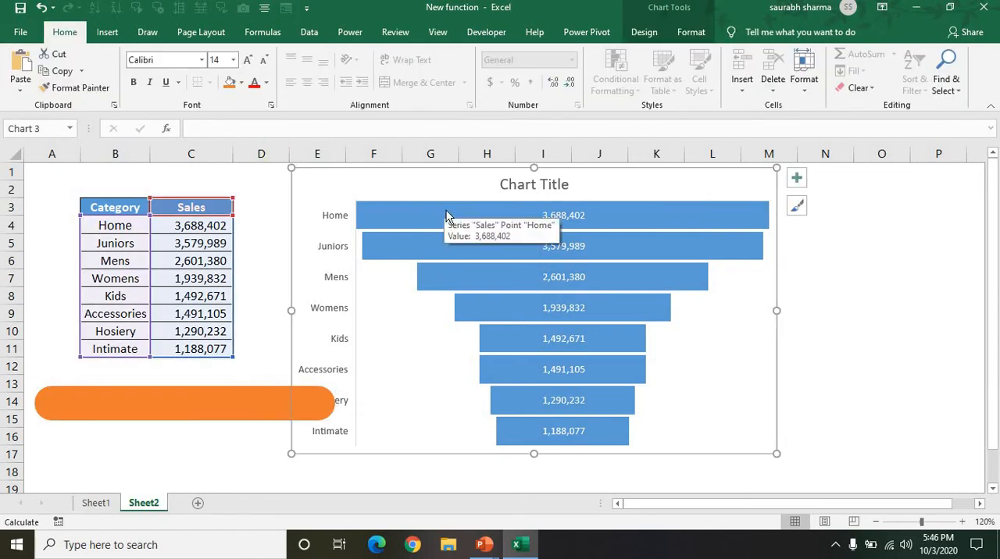
{"action": "left_click", "coordinate": [446, 216]}
{"action": "double_click", "coordinate": [446, 217]}
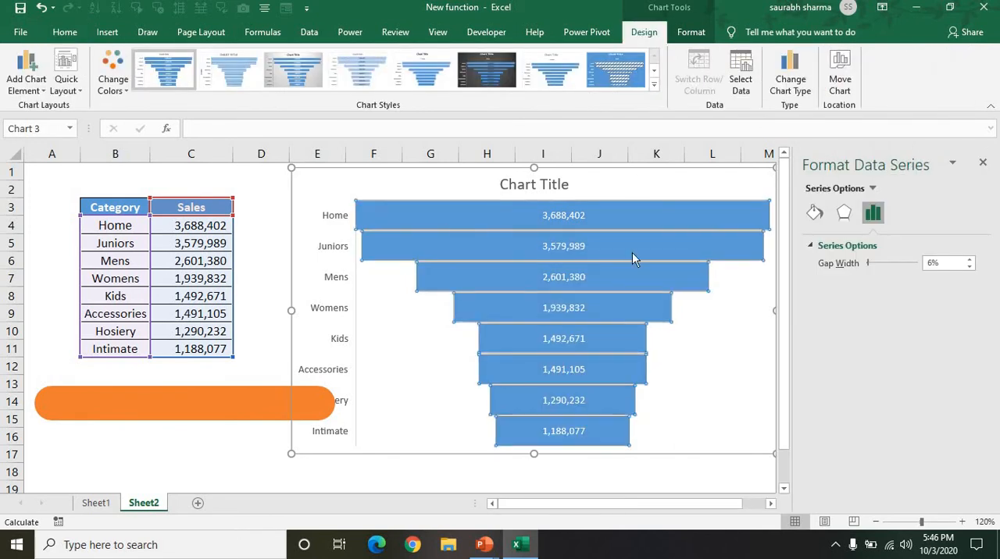
{"action": "left_click", "coordinate": [607, 206]}
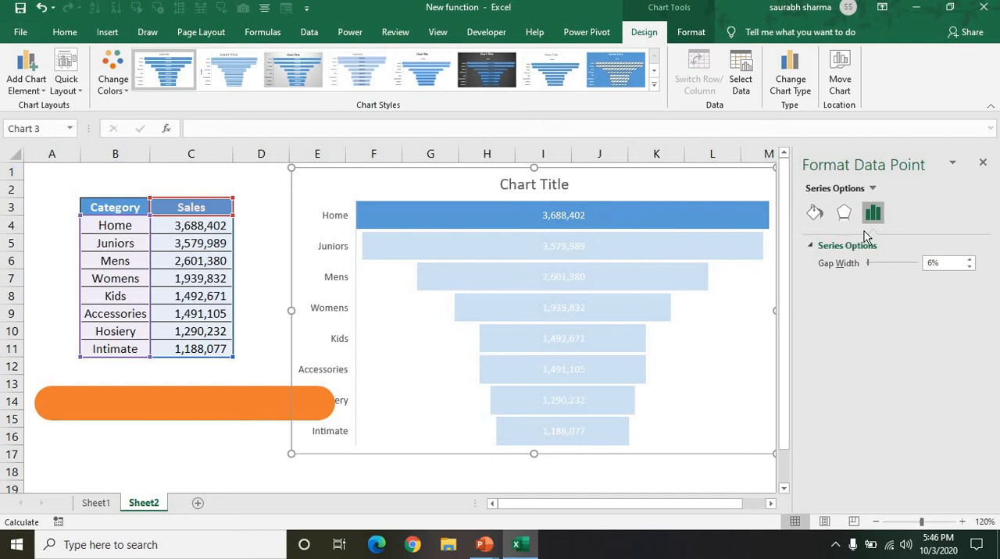
{"action": "left_click", "coordinate": [815, 214]}
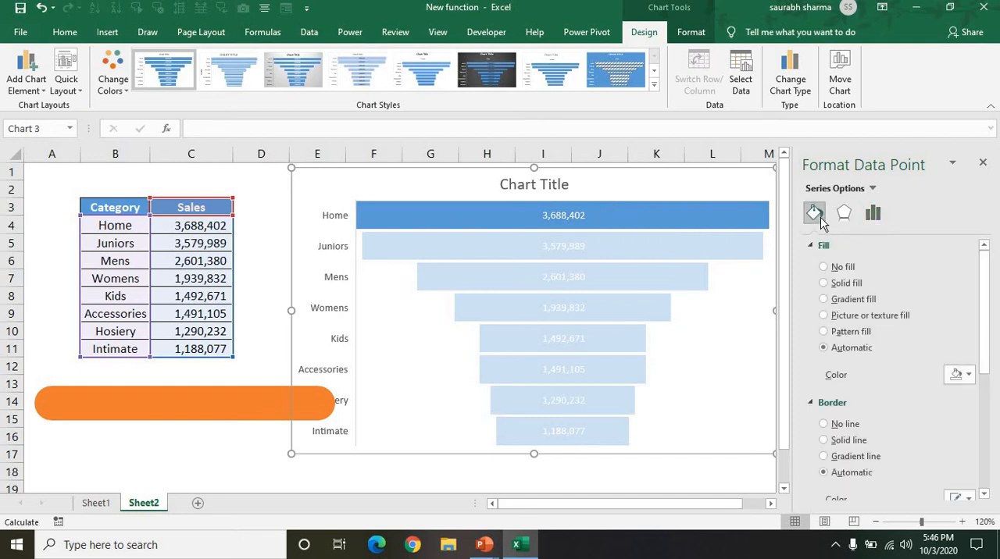
{"action": "left_click", "coordinate": [847, 316]}
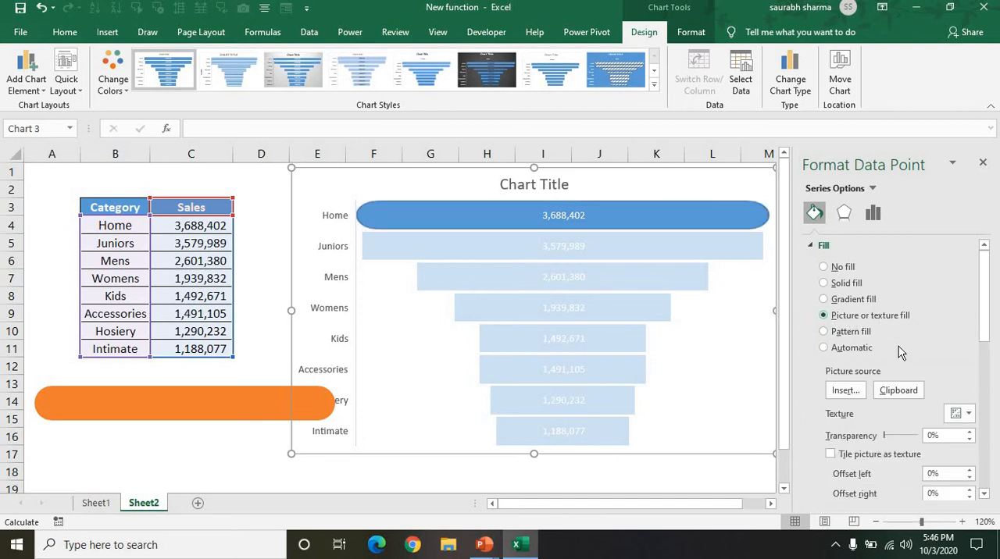
{"action": "left_click", "coordinate": [905, 390]}
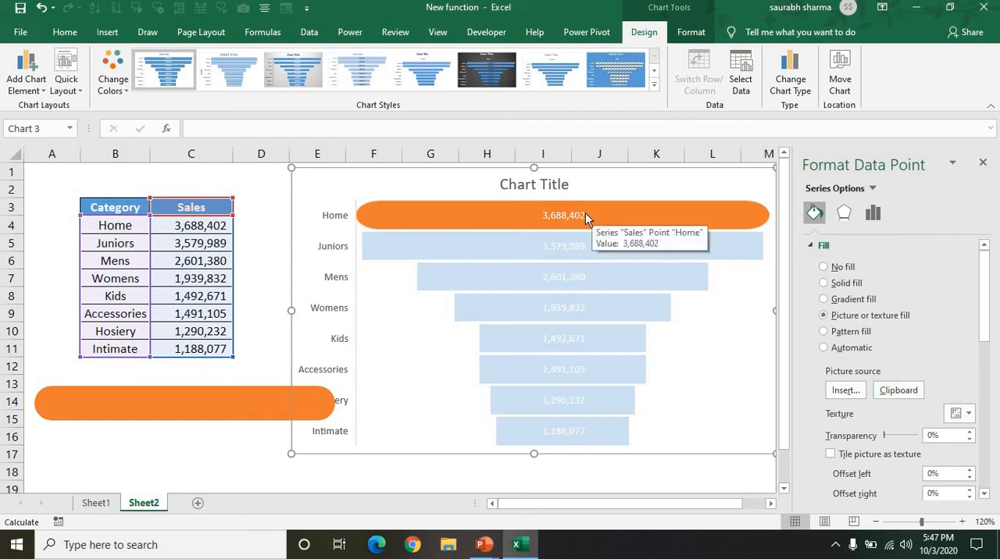
Step: Apply the same rounded orange picture fill individually to the Juniors, Mens and Womens bars
{"action": "left_click", "coordinate": [639, 261]}
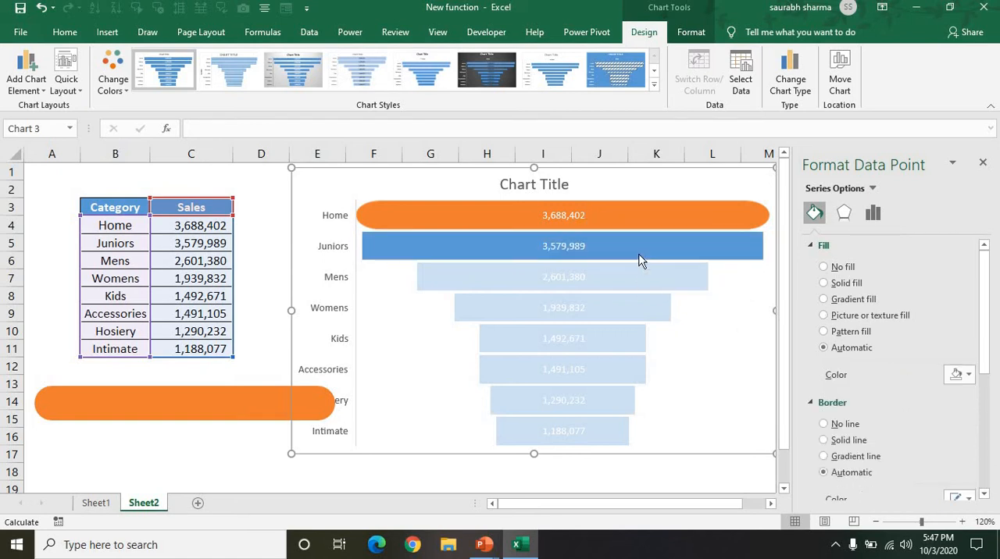
{"action": "left_click", "coordinate": [854, 317]}
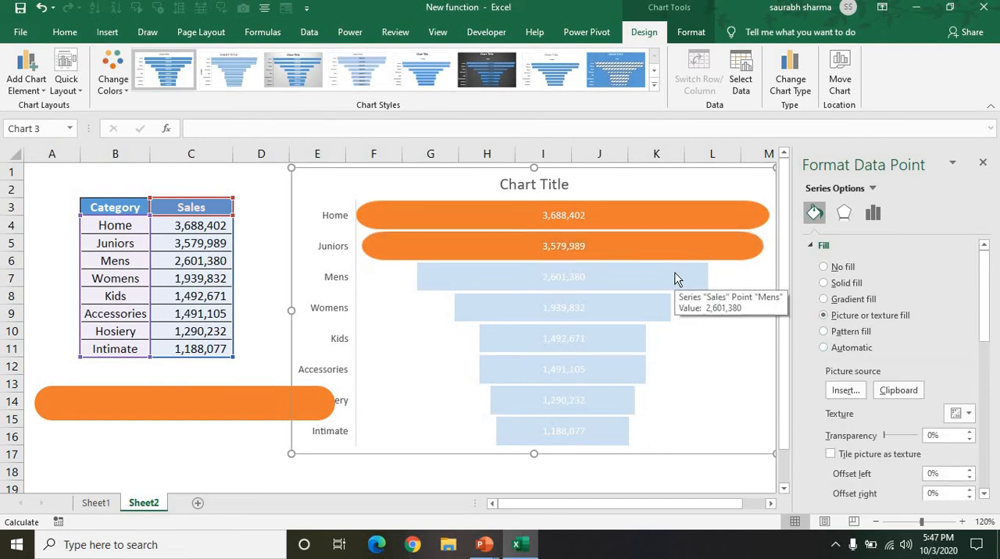
{"action": "left_click", "coordinate": [676, 277]}
{"action": "left_click", "coordinate": [840, 319]}
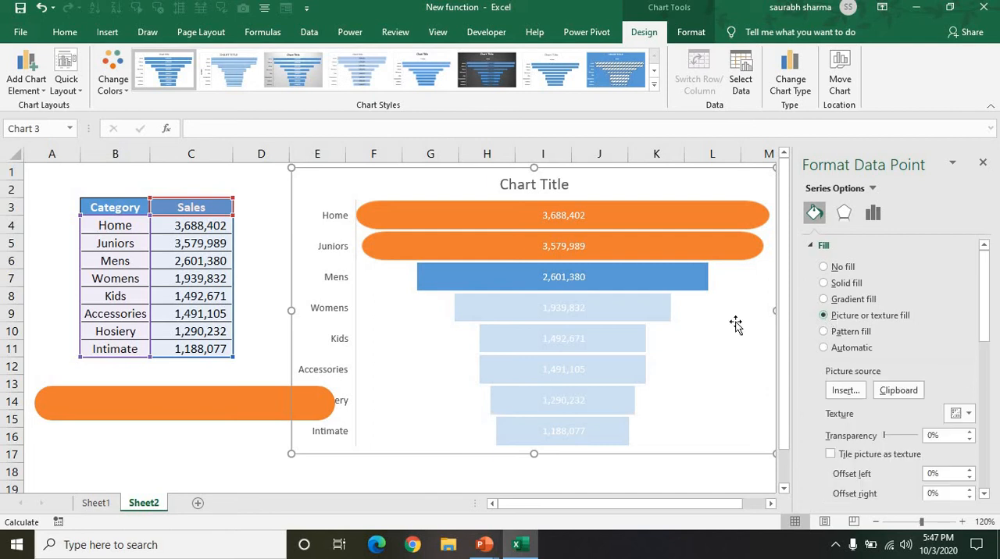
{"action": "left_click", "coordinate": [657, 313]}
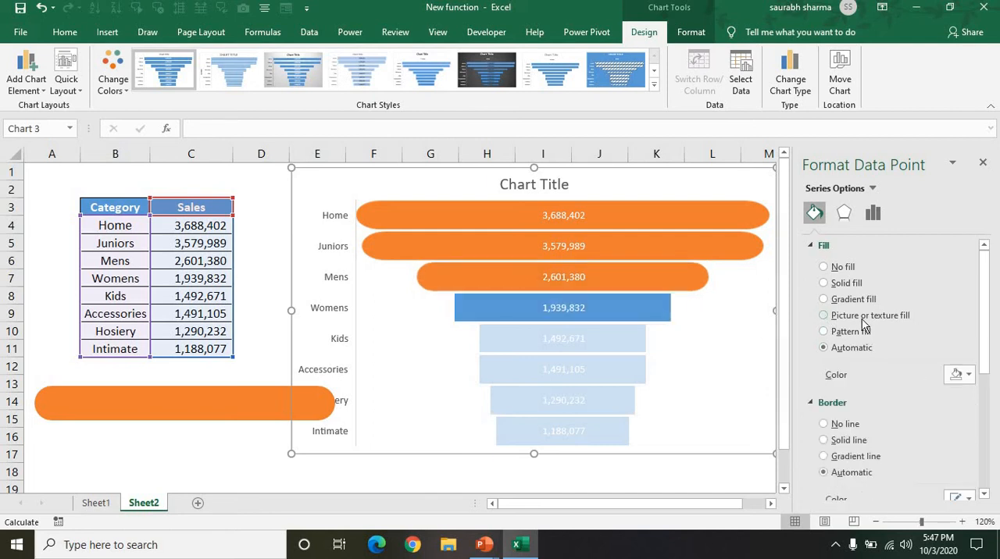
{"action": "left_click", "coordinate": [863, 316]}
Step: Give the Kids and Accessories bars the rounded orange picture fill, one data point at a time
{"action": "left_click", "coordinate": [609, 344]}
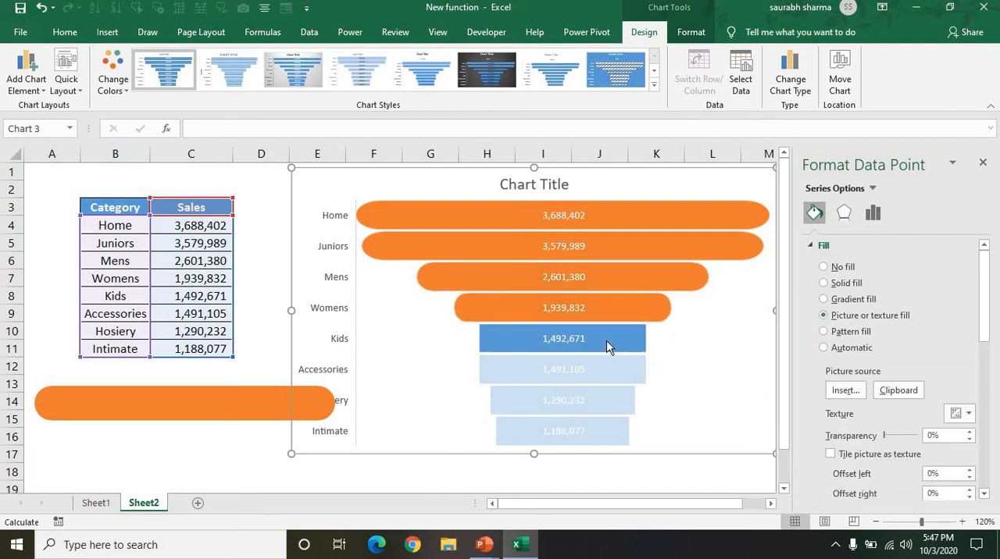
{"action": "left_click", "coordinate": [862, 319]}
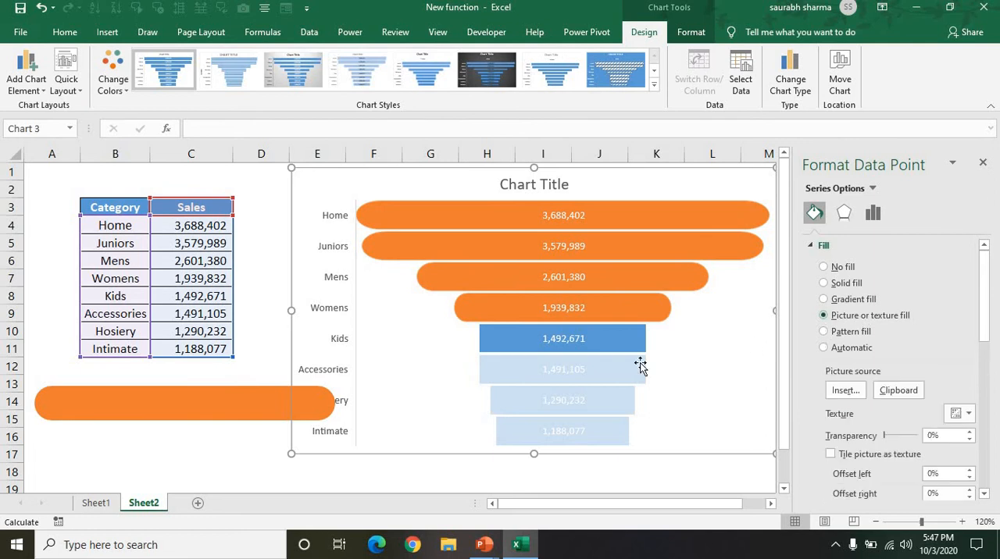
{"action": "left_click", "coordinate": [567, 369]}
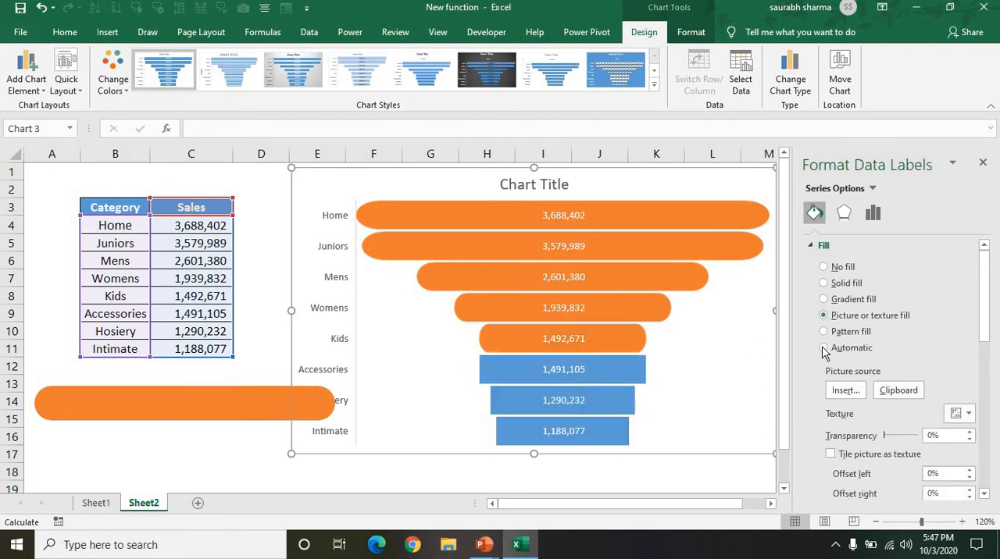
{"action": "left_click", "coordinate": [631, 375]}
{"action": "left_click", "coordinate": [632, 375]}
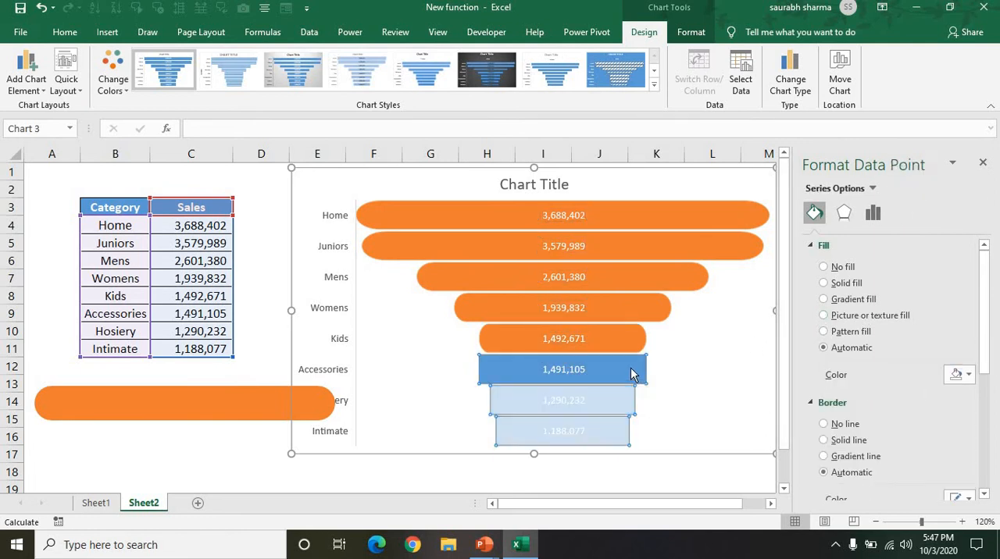
{"action": "left_click", "coordinate": [884, 316]}
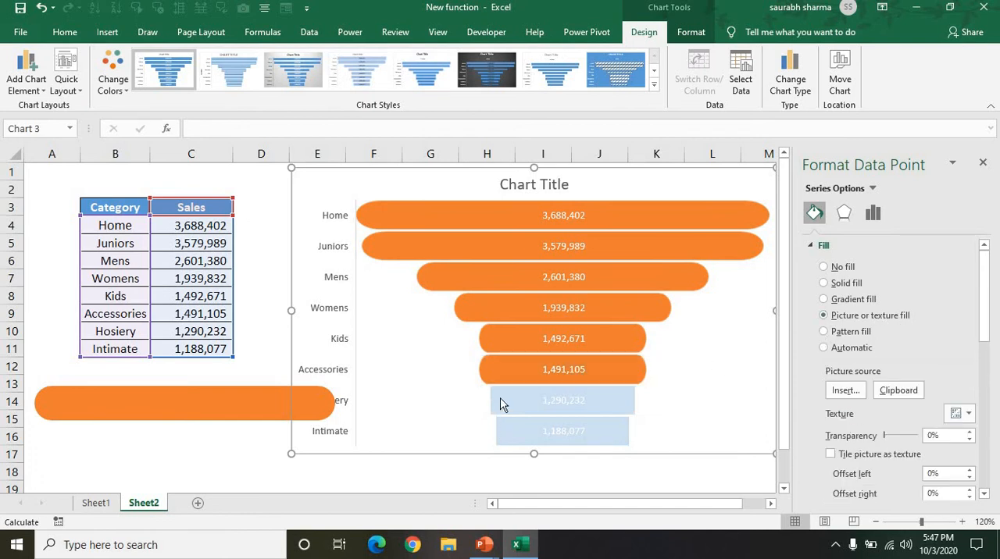
Step: Select the Hosiery bar as a single data point and apply the rounded orange picture fill
{"action": "left_click", "coordinate": [542, 400]}
{"action": "left_click", "coordinate": [582, 402]}
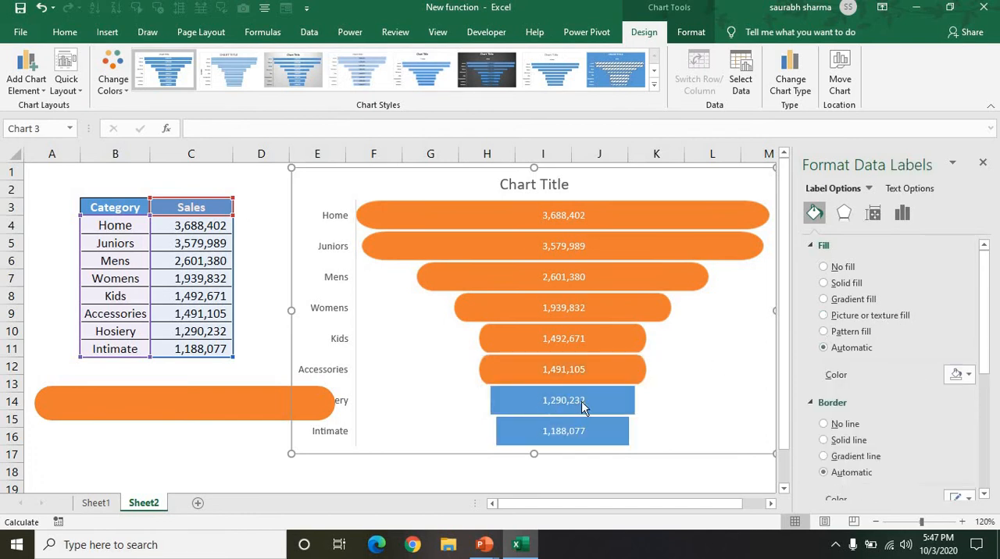
{"action": "left_click", "coordinate": [620, 400]}
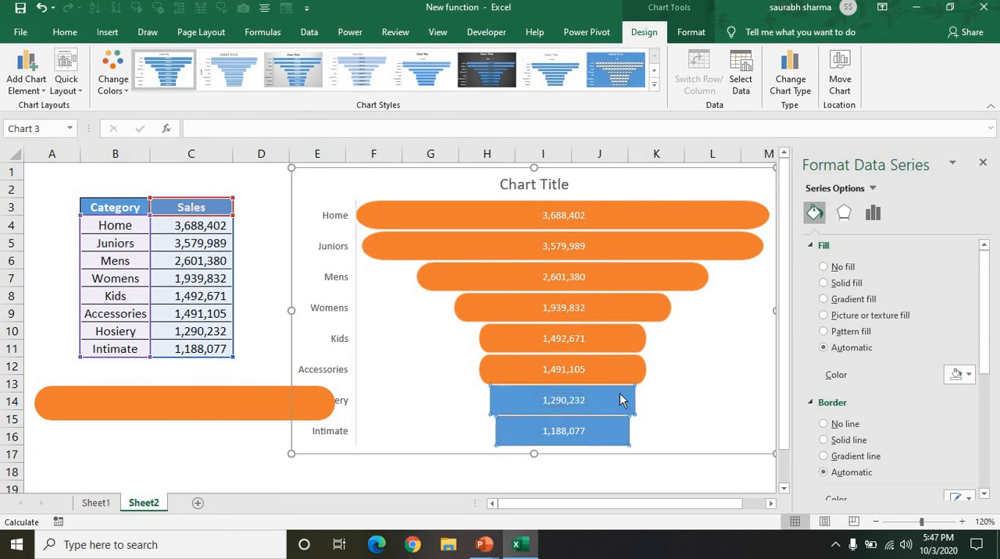
{"action": "left_click", "coordinate": [620, 400]}
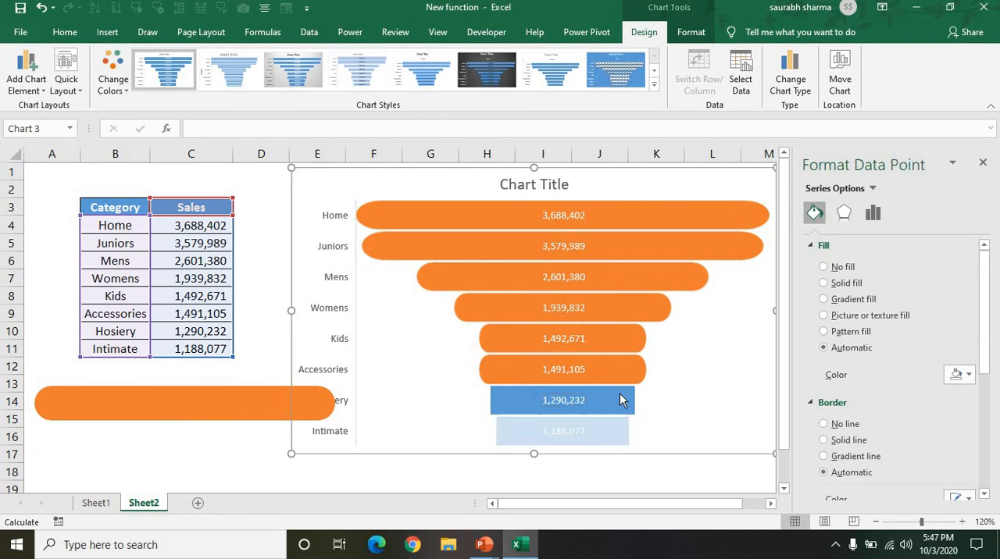
{"action": "left_click", "coordinate": [886, 316]}
Step: Try to apply the picture fill to the Intimate bar, and undo the fill on the whole series
{"action": "left_click", "coordinate": [578, 436]}
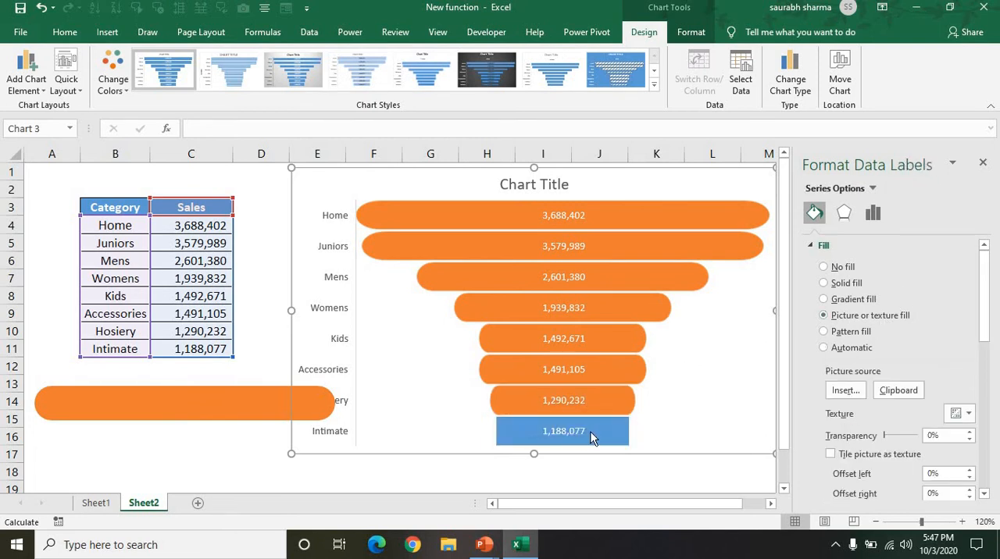
{"action": "left_click", "coordinate": [593, 431]}
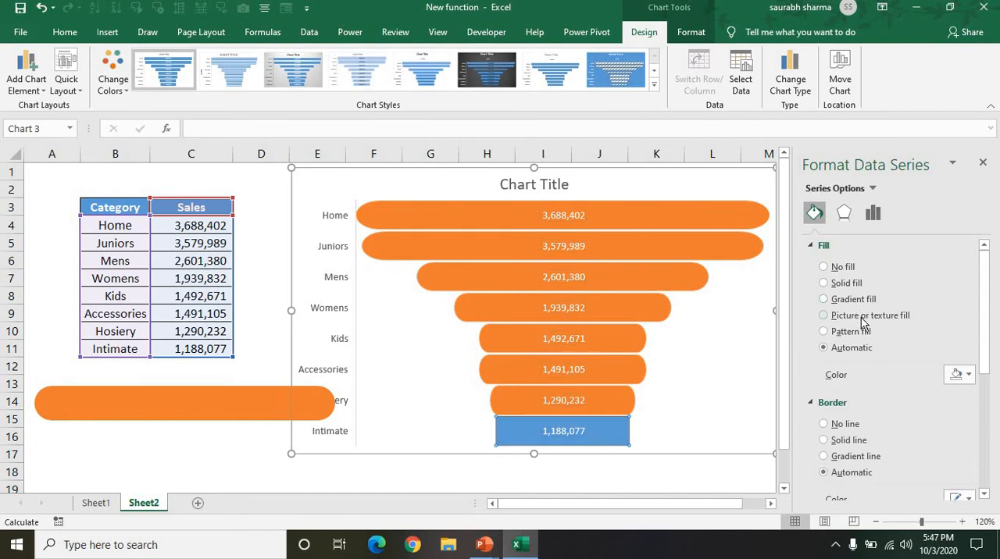
{"action": "left_click", "coordinate": [863, 316]}
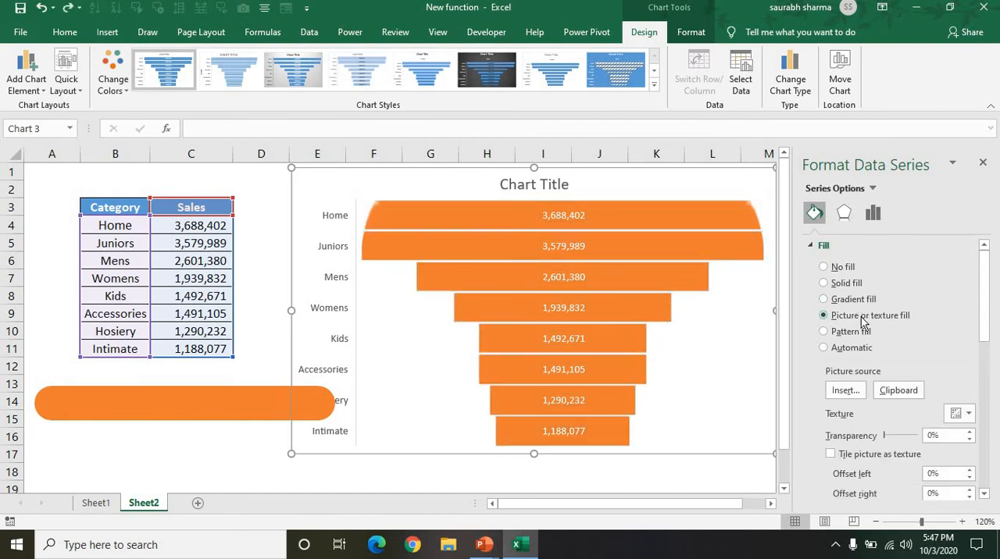
{"action": "left_click", "coordinate": [696, 402]}
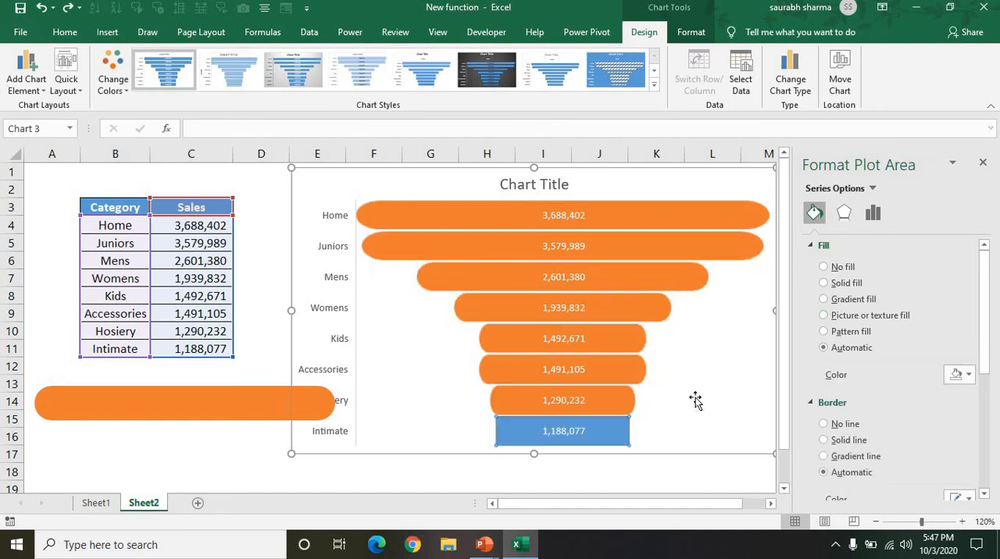
{"action": "left_click", "coordinate": [603, 443]}
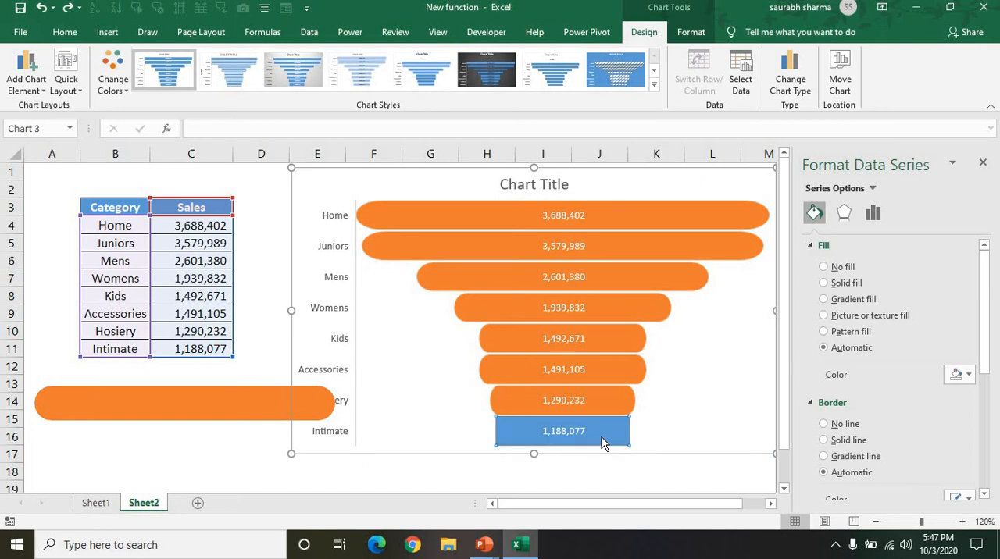
{"action": "left_click", "coordinate": [602, 443]}
{"action": "left_click", "coordinate": [603, 443]}
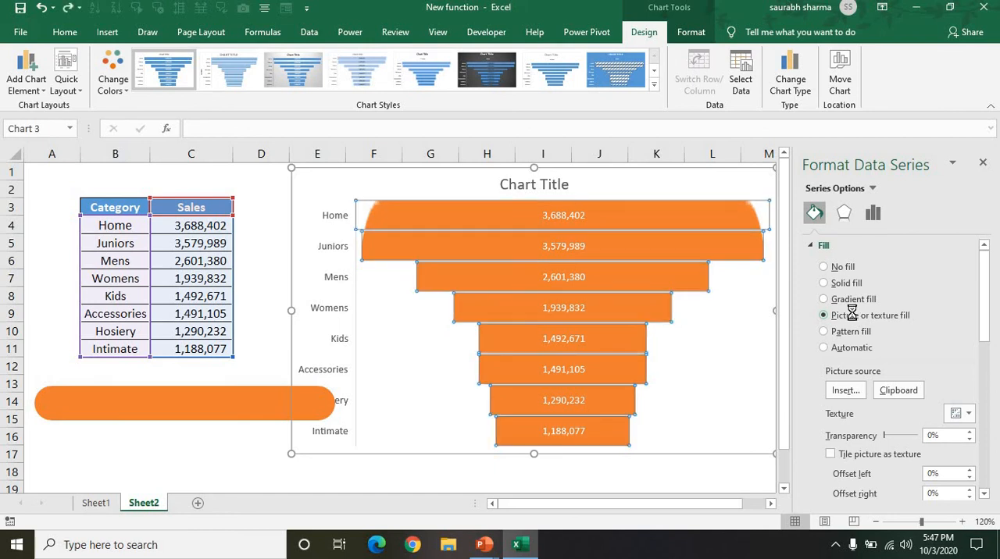
{"action": "key", "text": "ctrl+v"}
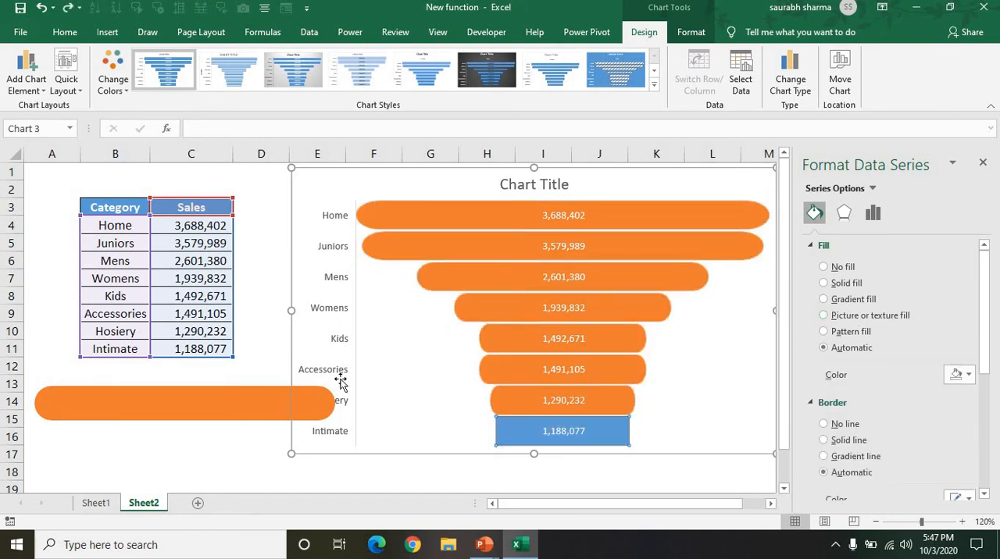
Step: Copy the orange rounded rectangle again, use it as the Intimate bar's picture fill, and remove the original shape from the sheet
{"action": "left_click", "coordinate": [248, 402]}
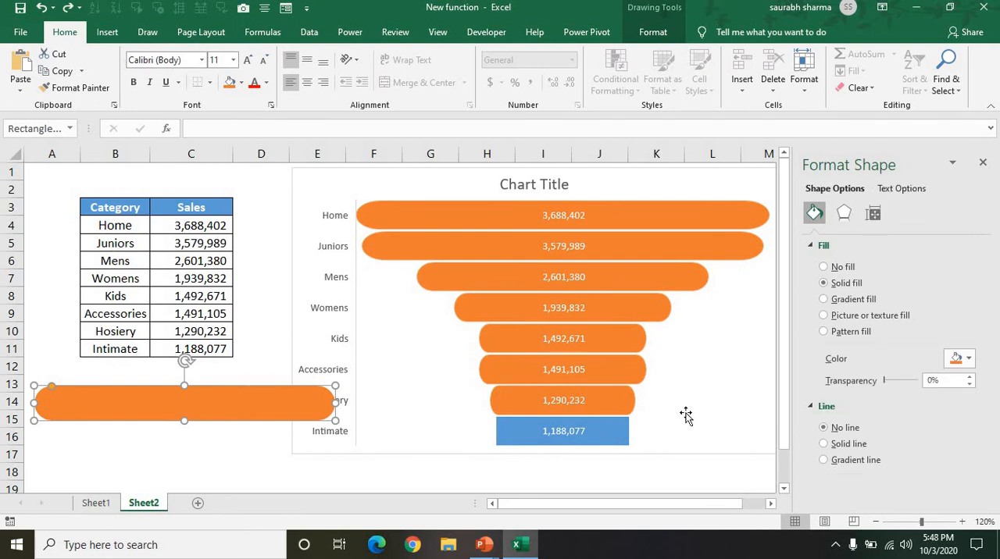
{"action": "left_click", "coordinate": [608, 439]}
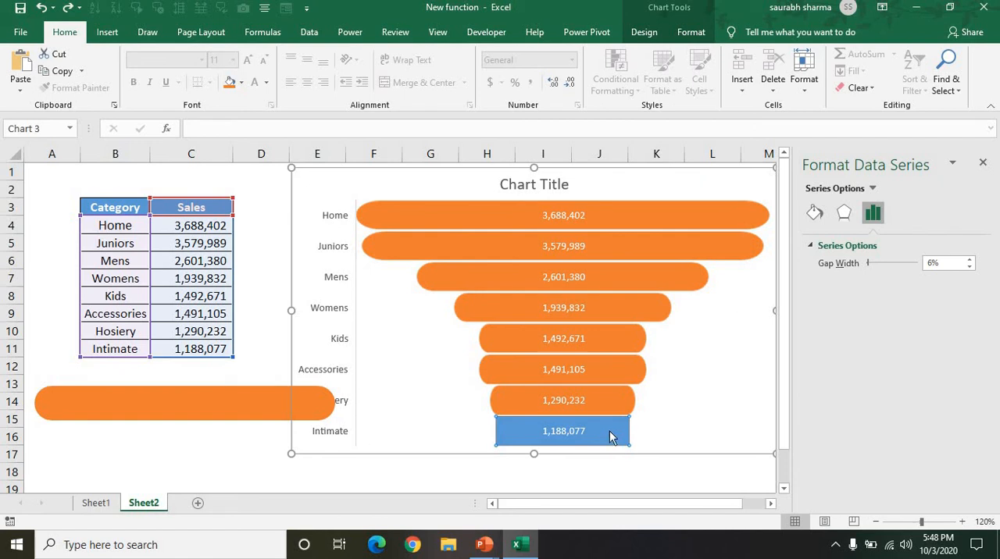
{"action": "left_click", "coordinate": [606, 434]}
{"action": "left_click", "coordinate": [815, 213]}
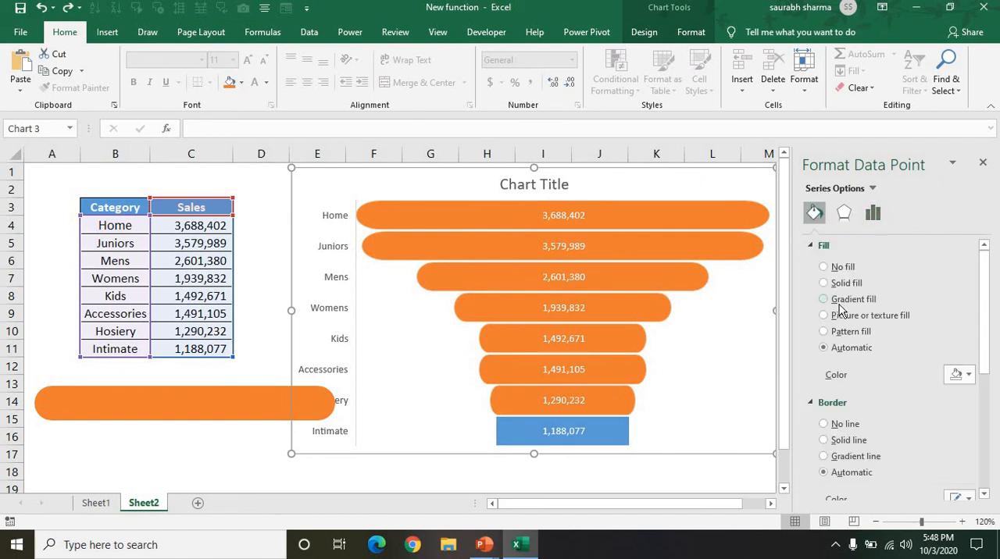
{"action": "left_click", "coordinate": [836, 319]}
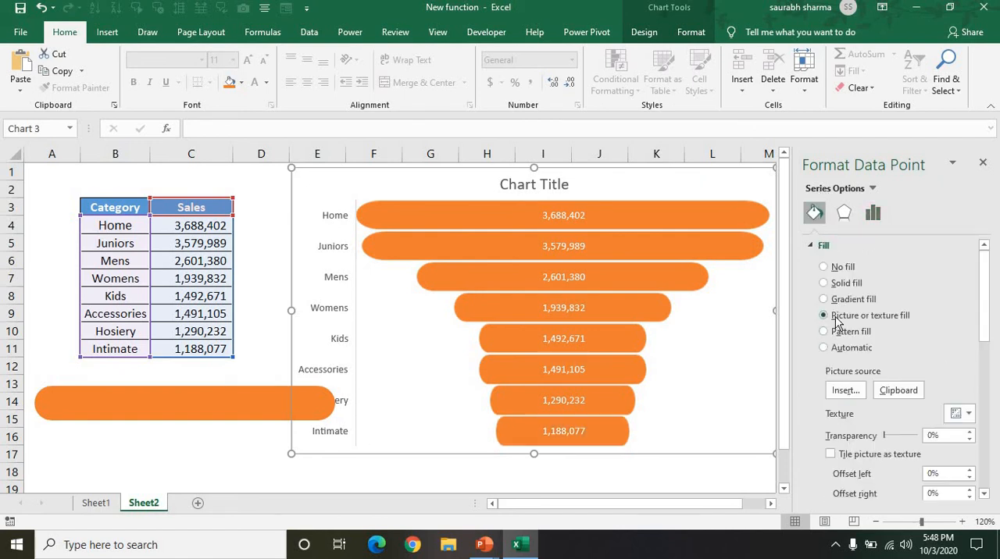
{"action": "left_click", "coordinate": [183, 420]}
{"action": "key", "text": "ctrl+x"}
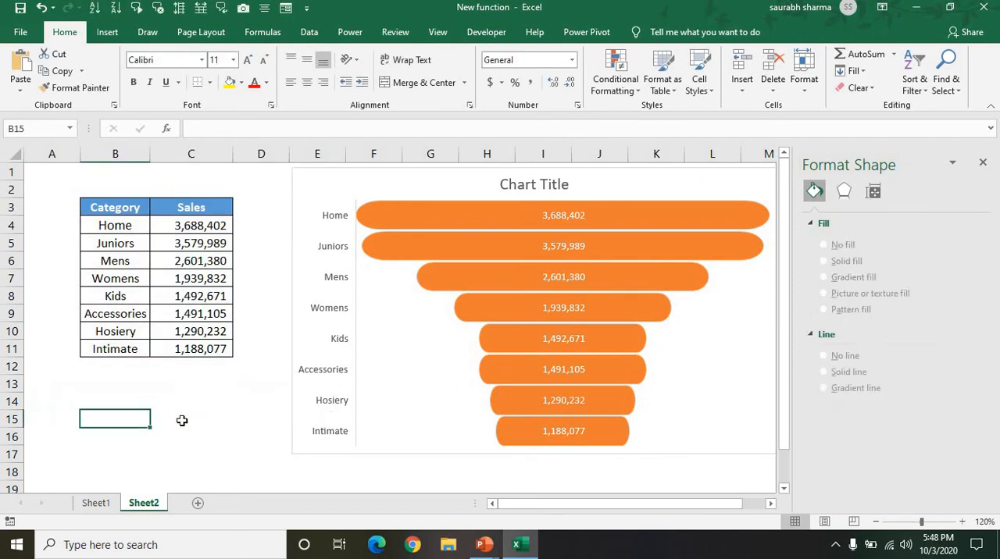
Step: Replace the funnel chart's placeholder title with "Category Wise Sale"
{"action": "left_click", "coordinate": [522, 192]}
{"action": "triple_click", "coordinate": [525, 186]}
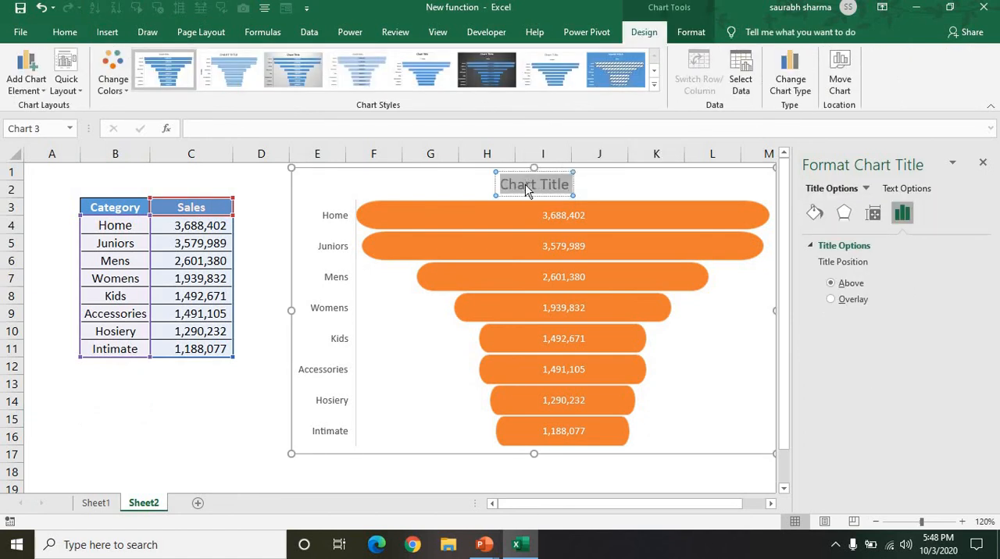
{"action": "type", "text": "Cat"}
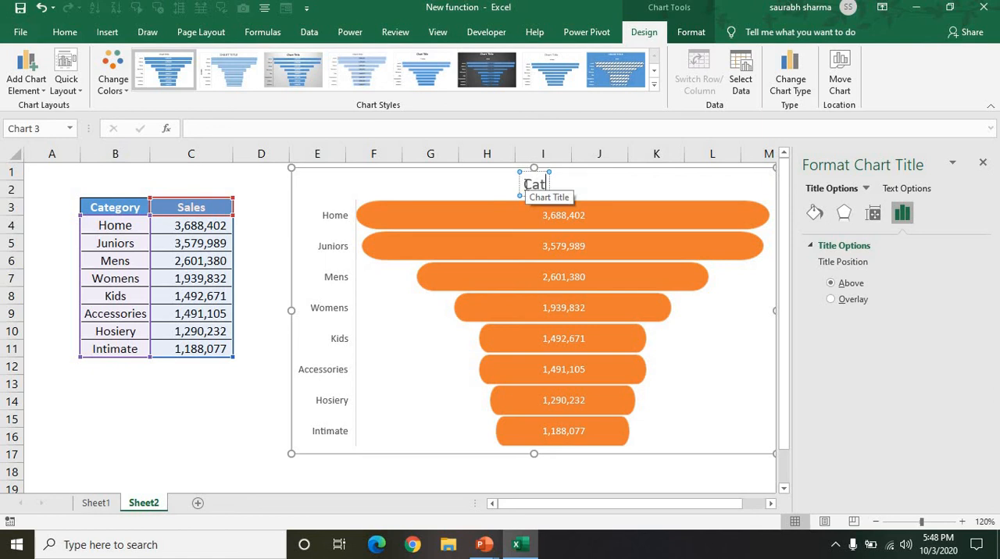
{"action": "type", "text": "egor"}
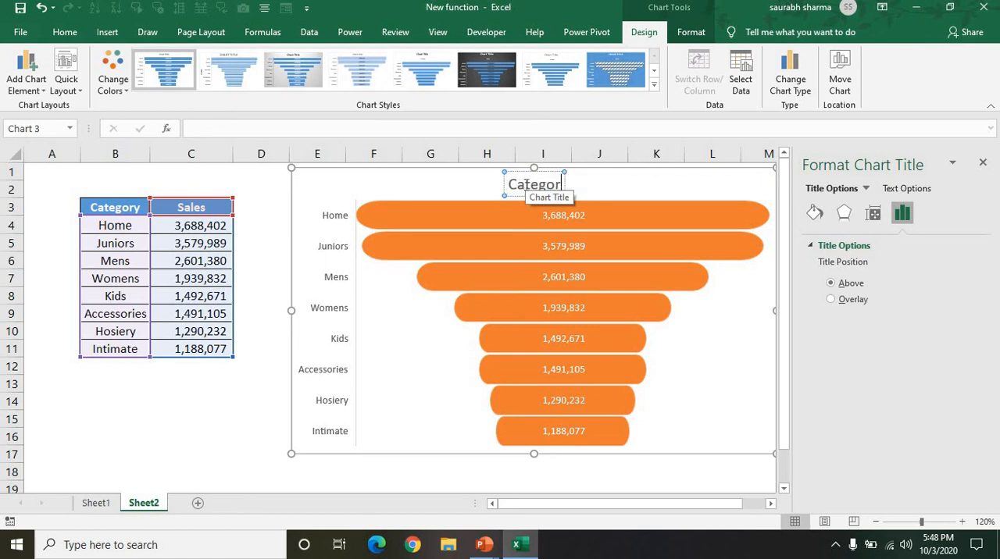
{"action": "type", "text": "y Wu"}
{"action": "key", "text": "BackSpace"}
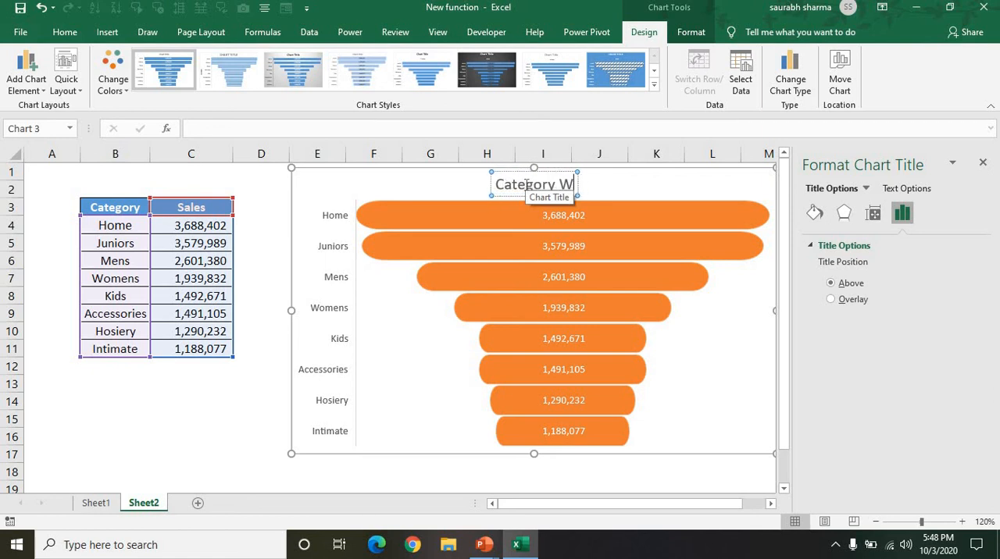
{"action": "type", "text": "ise Sale"}
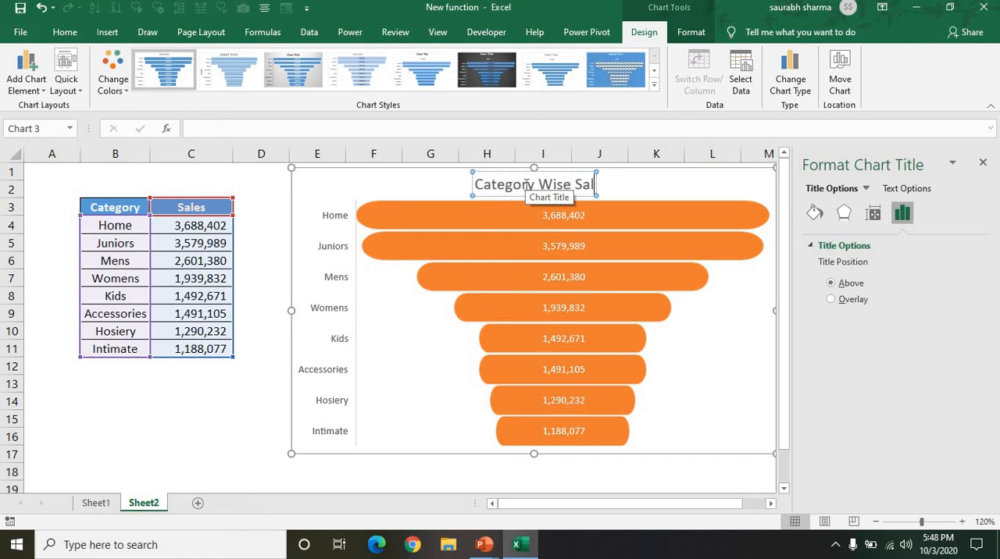
{"action": "left_click", "coordinate": [271, 367]}
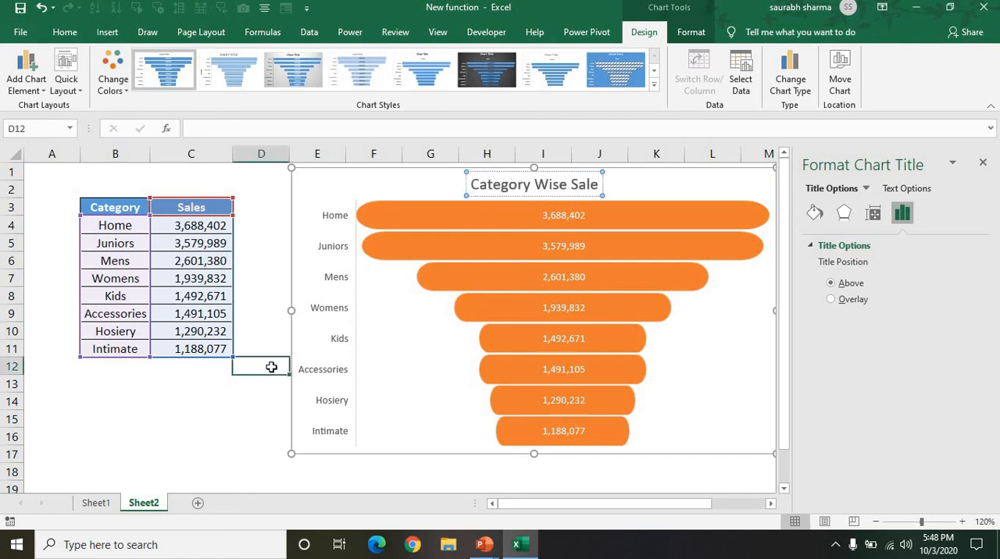
Step: Try setting the text fill of the whole chart area to No fill, and restore the solid text fill
{"action": "left_click", "coordinate": [294, 424]}
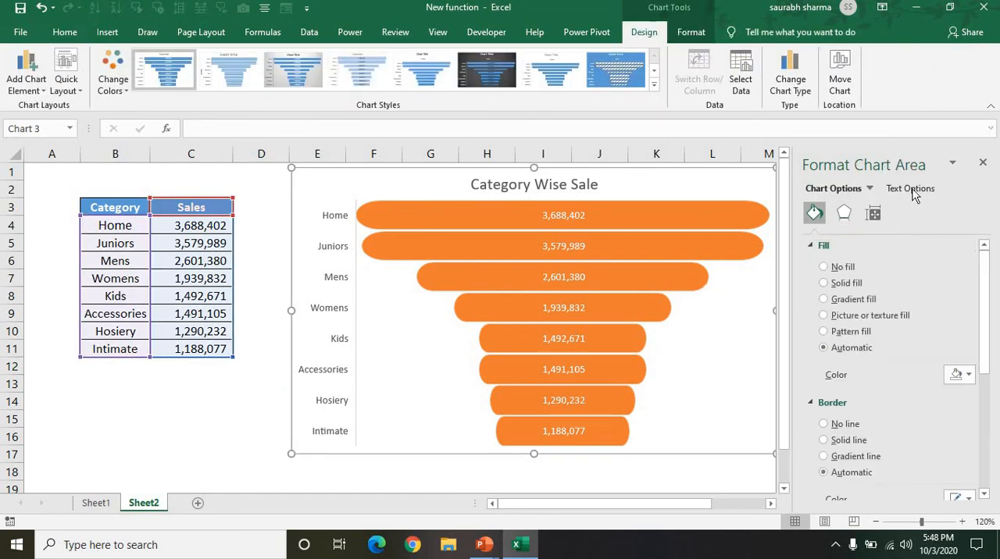
{"action": "left_click", "coordinate": [911, 189]}
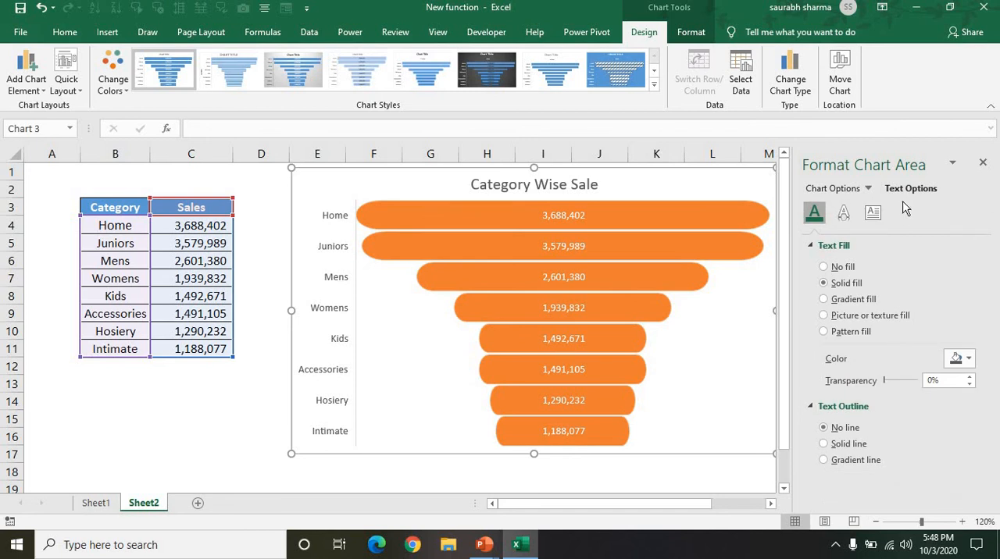
{"action": "left_click", "coordinate": [288, 379]}
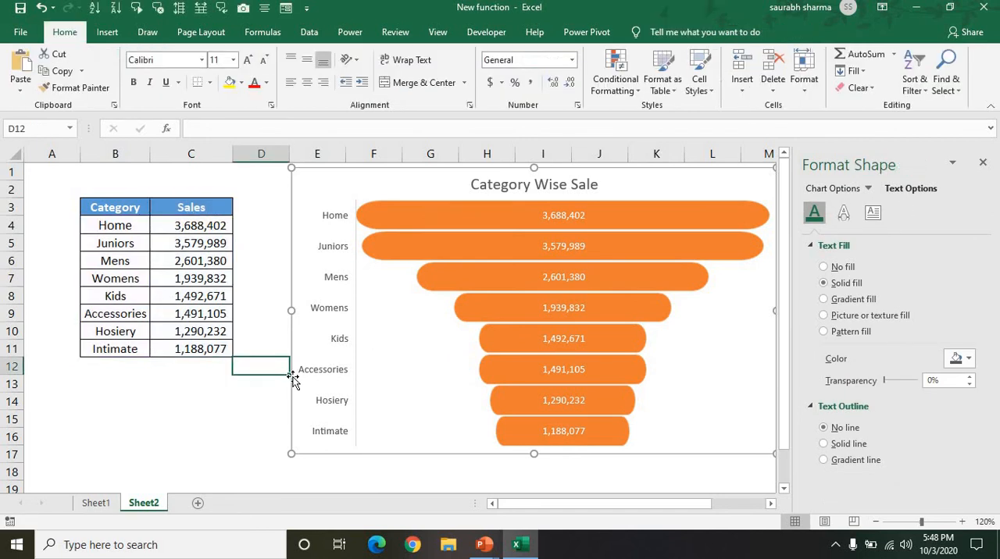
{"action": "left_click", "coordinate": [292, 380]}
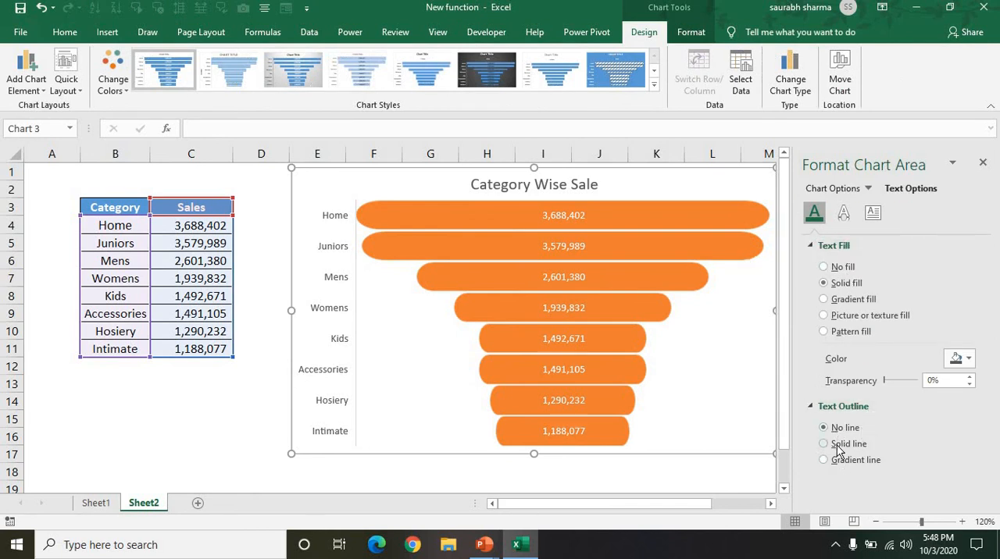
{"action": "left_click", "coordinate": [839, 268]}
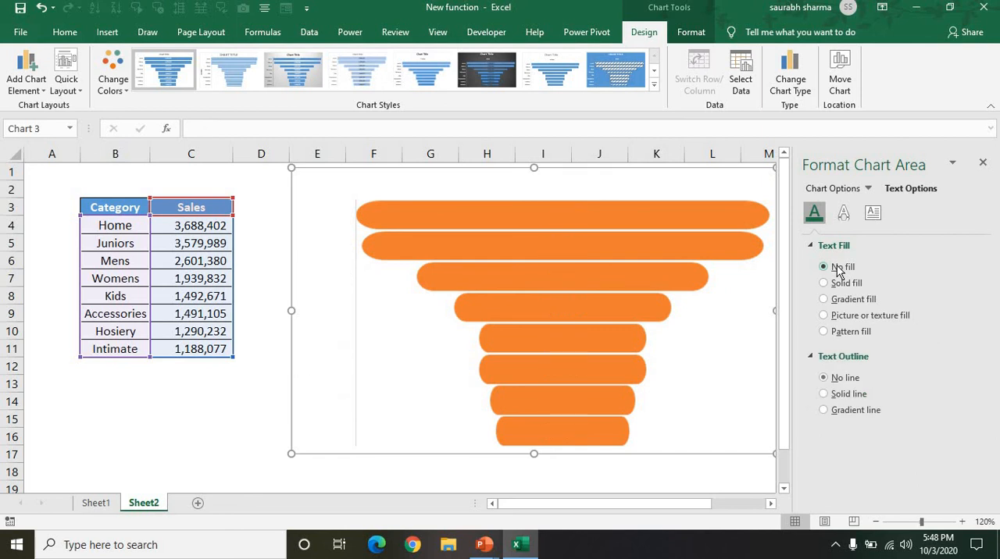
{"action": "left_click", "coordinate": [839, 282]}
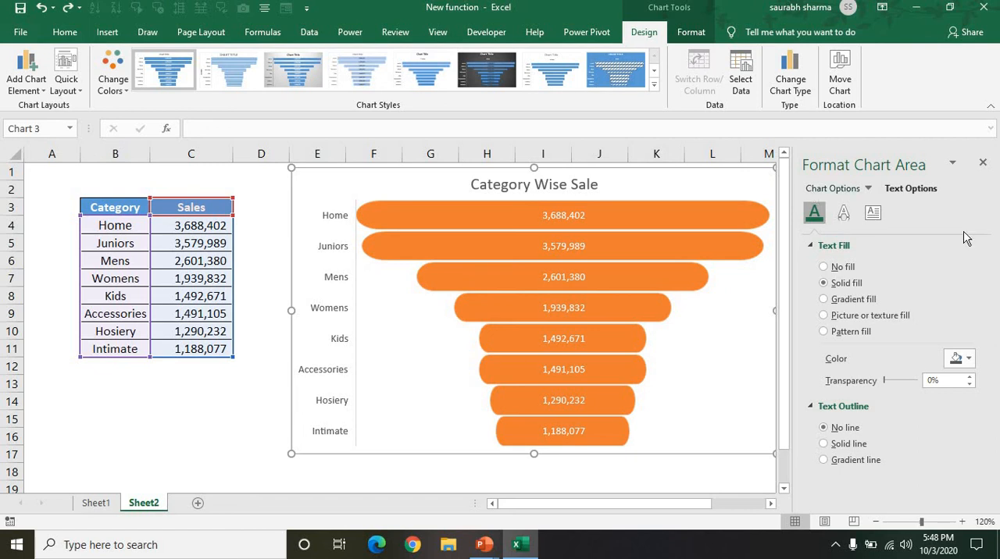
Step: Set the chart area's border to No line and its fill to No fill, and deselect the chart
{"action": "left_click", "coordinate": [824, 189]}
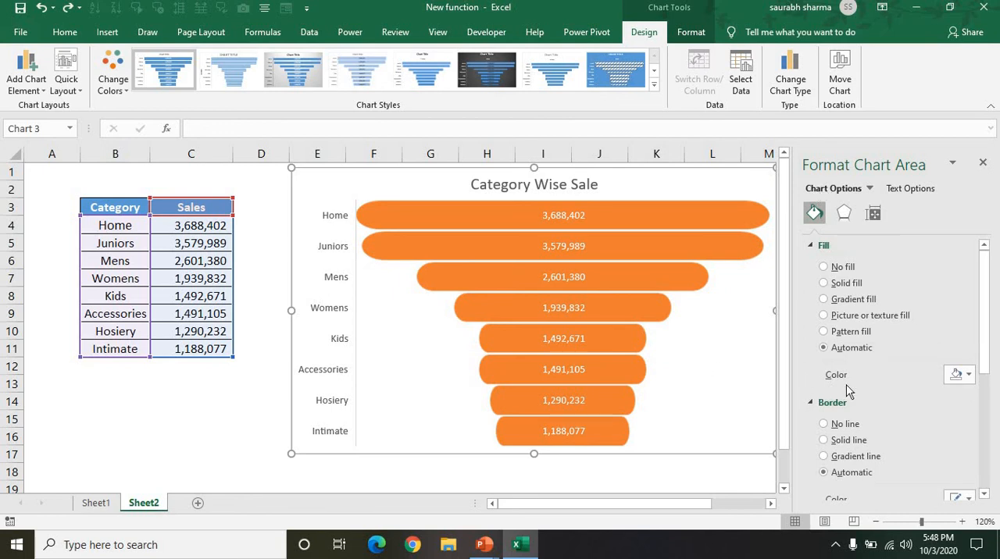
{"action": "left_click", "coordinate": [833, 425]}
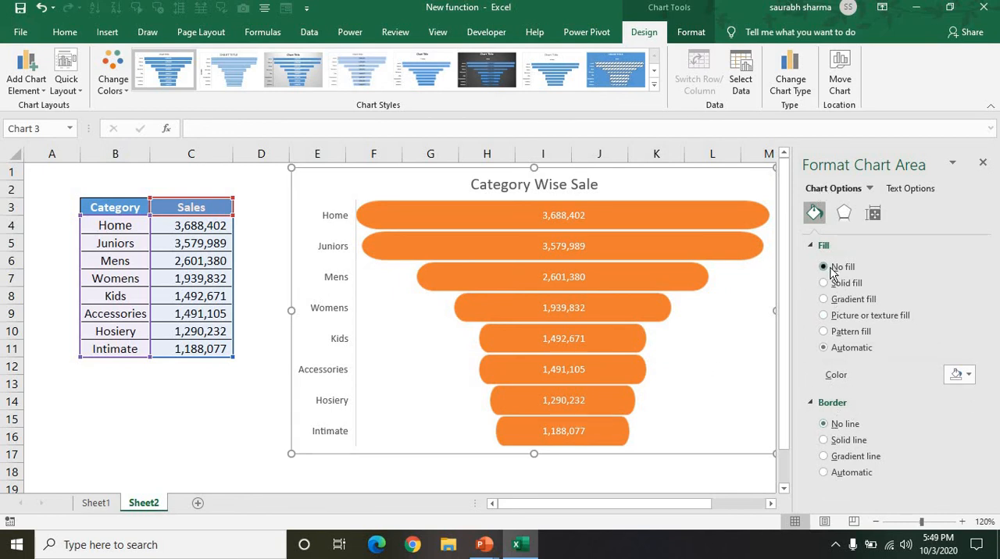
{"action": "left_click", "coordinate": [238, 413]}
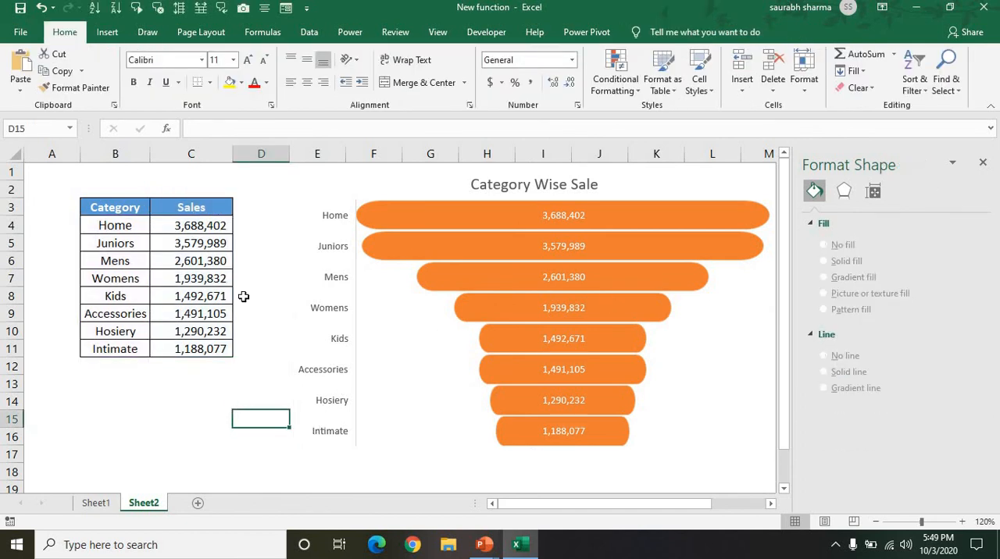
Step: Switch from the finished chart to the PowerPoint slide show about the funnel chart trick
{"action": "left_click", "coordinate": [161, 317]}
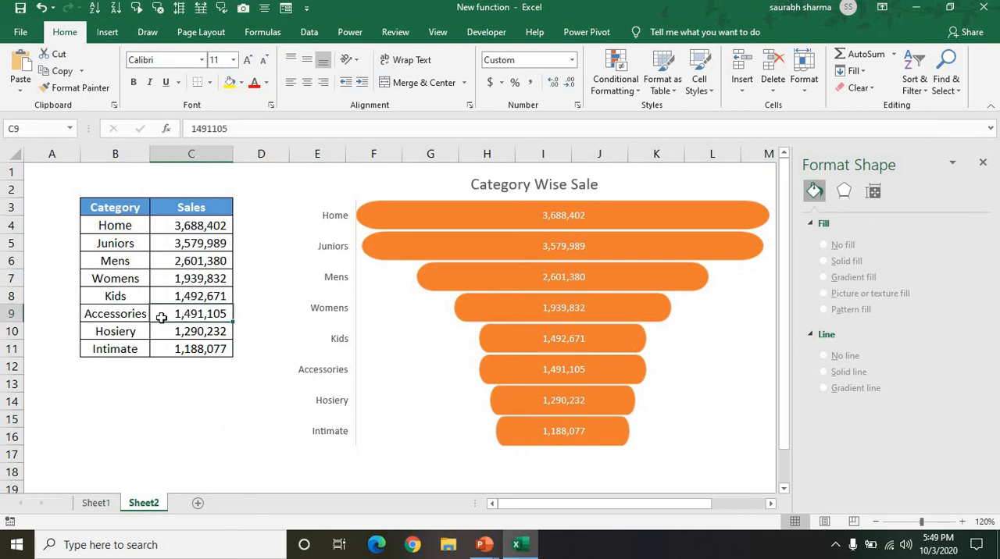
{"action": "key", "text": "alt+Tab"}
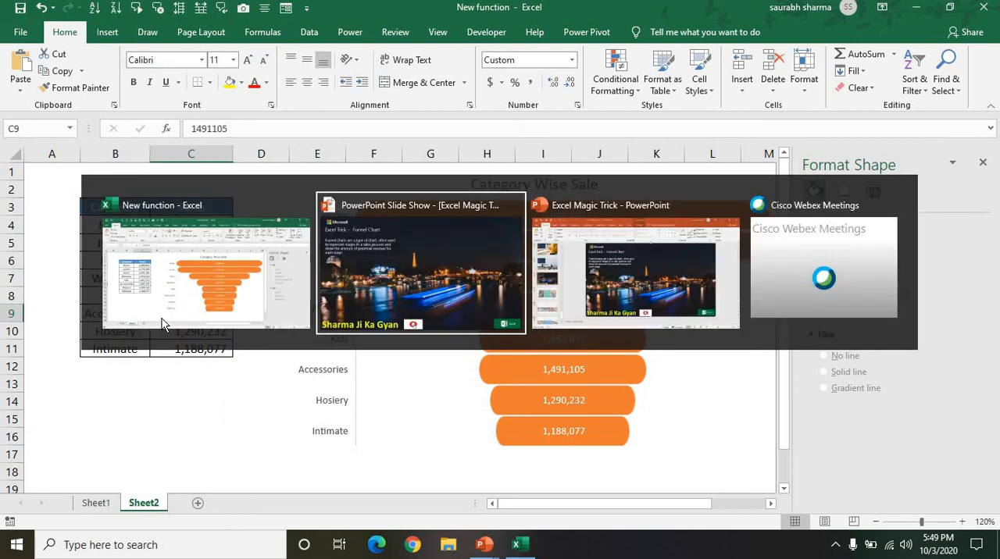